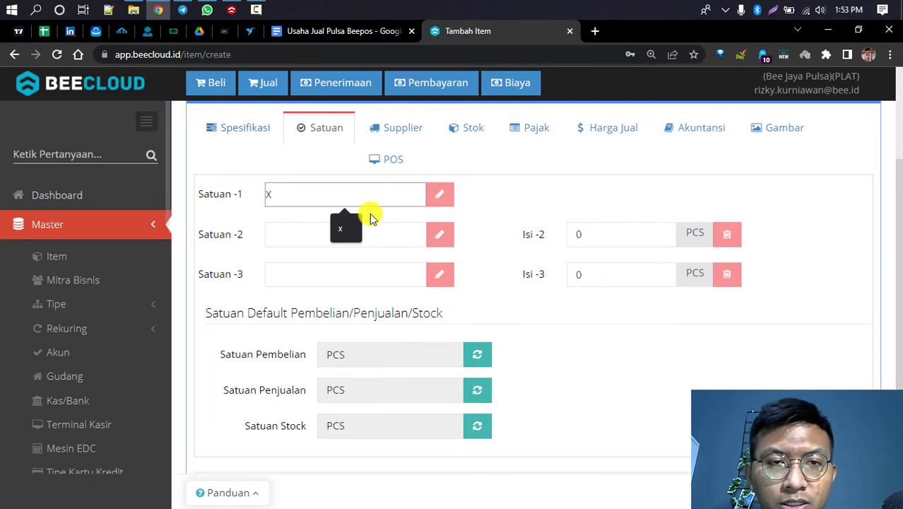
Set the new item's first unit to X and agree to create a bill of material for it
{"action": "left_click", "coordinate": [370, 217]}
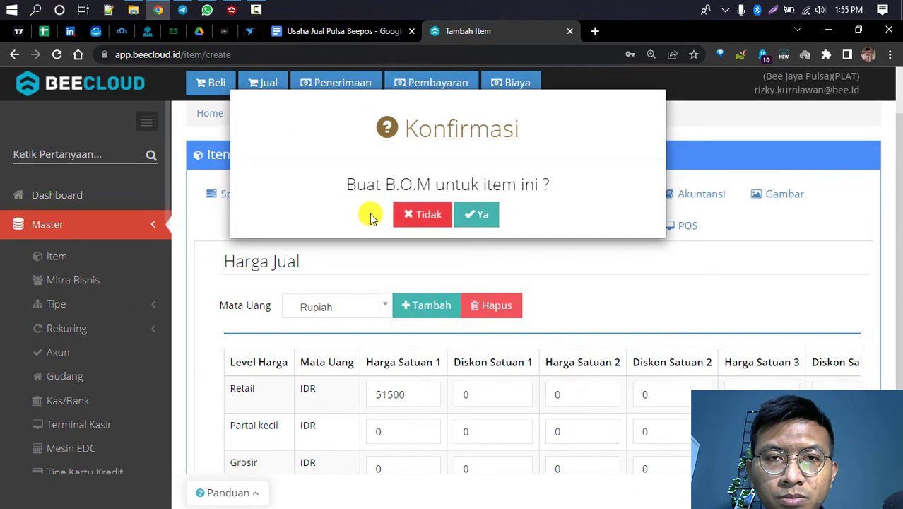
{"action": "key", "text": "Return"}
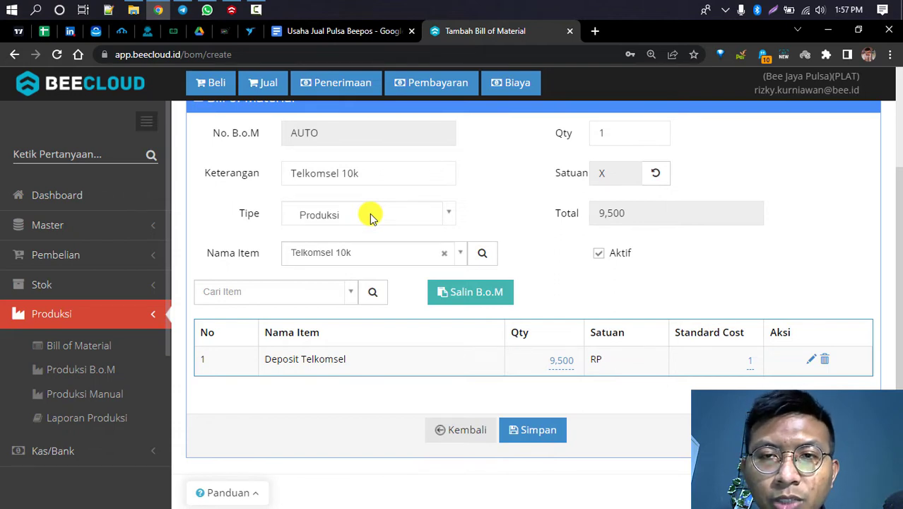
{"action": "key", "text": "Tab"}
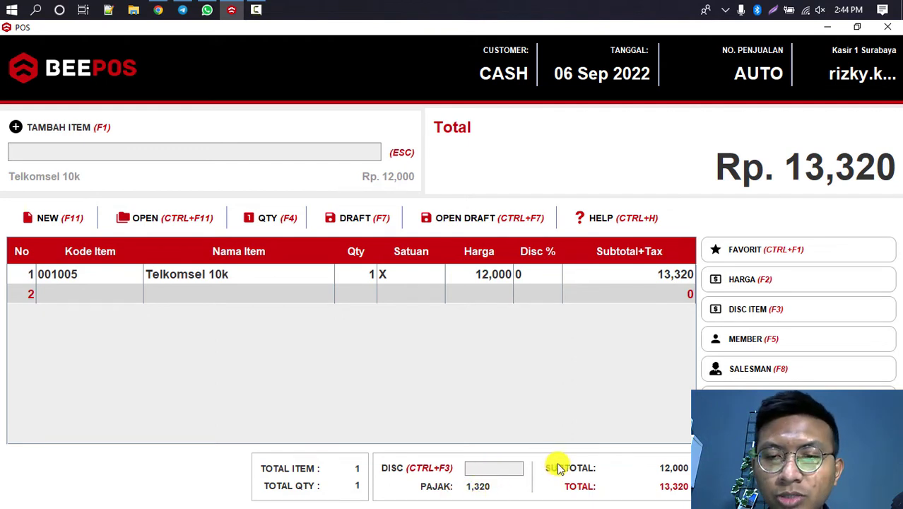
Pay the Telkomsel 10k sale with 15,000 in cash and complete the transaction
{"action": "key", "text": "F1"}
{"action": "key", "text": "F12"}
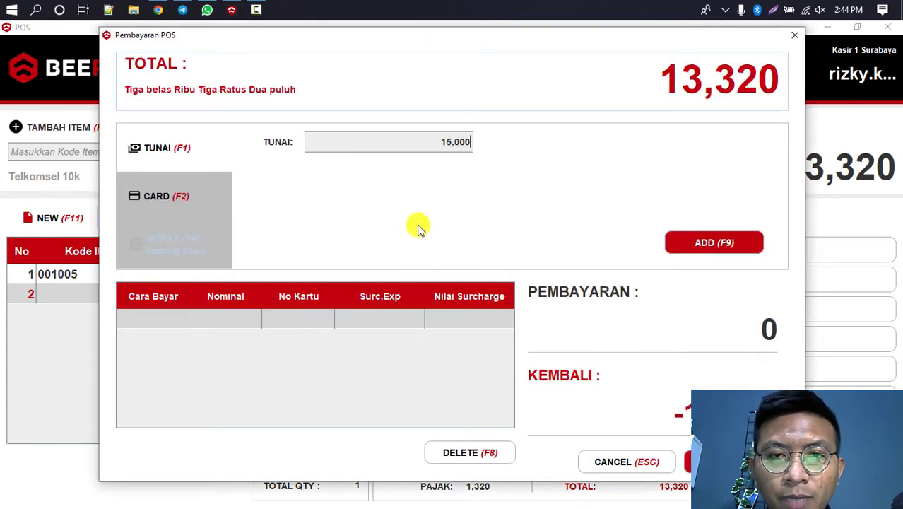
{"action": "key", "text": "F9"}
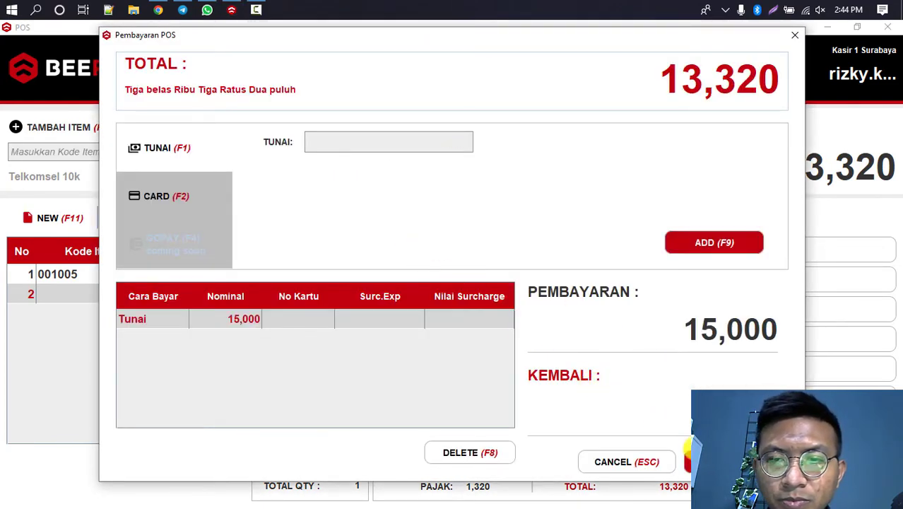
{"action": "left_click", "coordinate": [697, 461]}
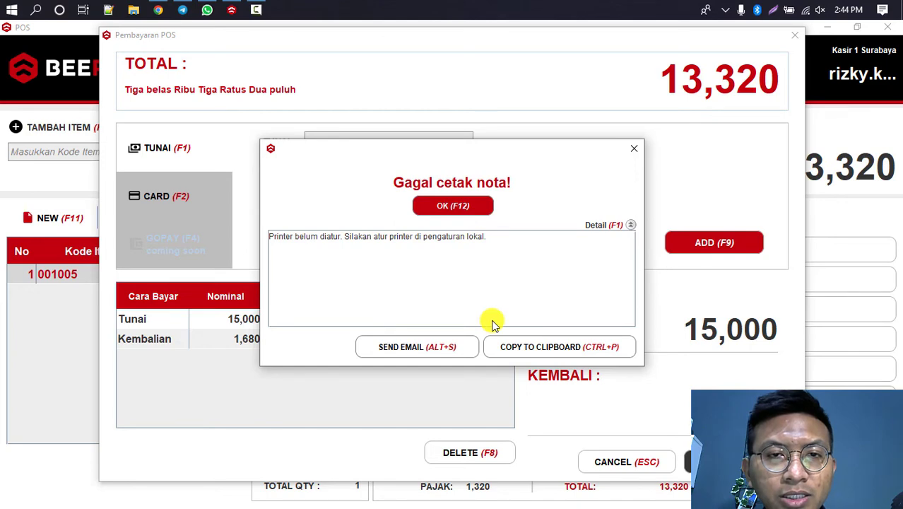
{"action": "left_click", "coordinate": [444, 206]}
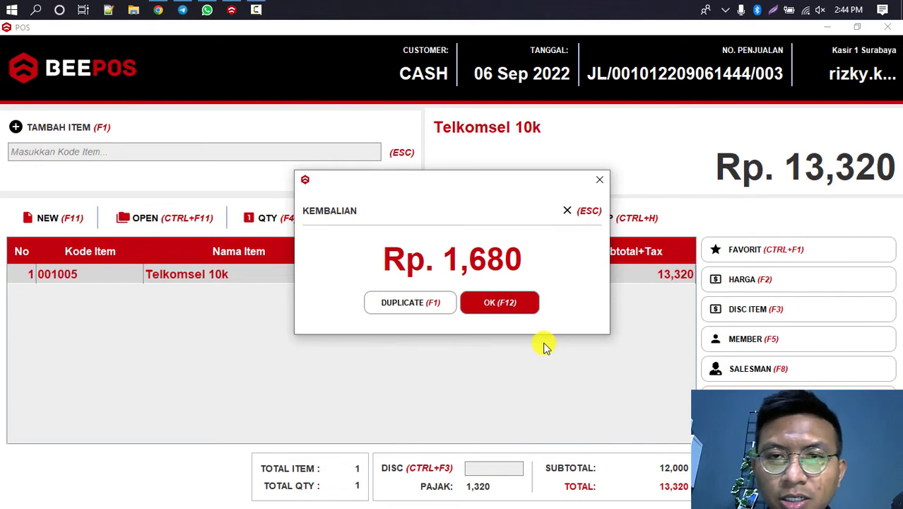
{"action": "left_click", "coordinate": [516, 299]}
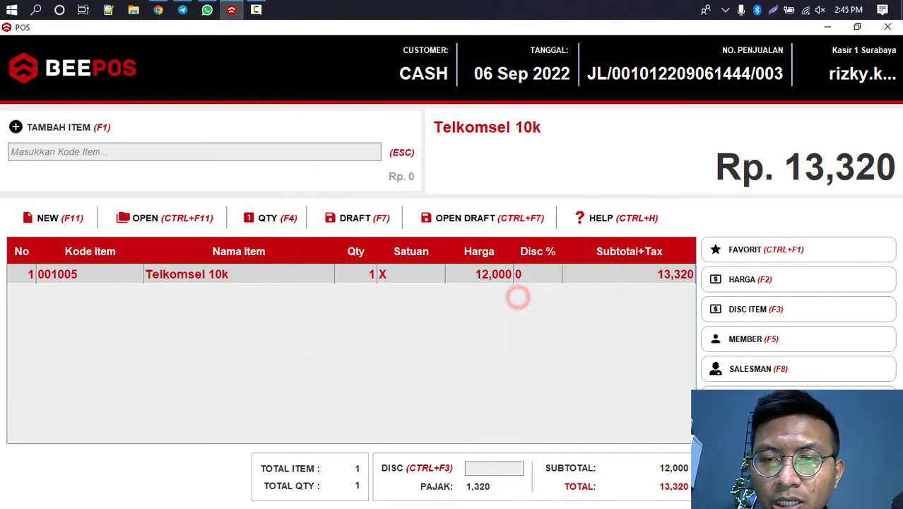
Synchronize the pending POS batches with the cloud and close the synchronization list
{"action": "scroll", "coordinate": [798, 318], "scroll_direction": "down", "scroll_amount": 3}
{"action": "key", "text": "F9"}
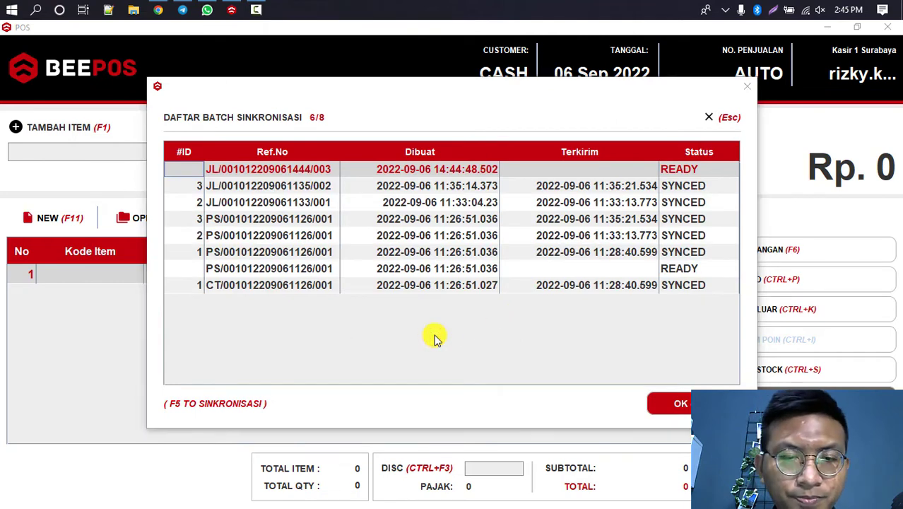
{"action": "key", "text": "F5"}
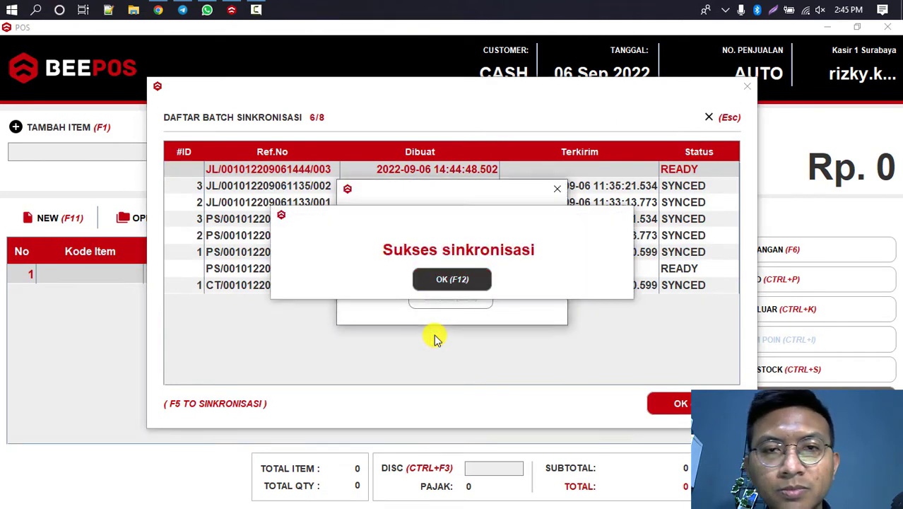
{"action": "key", "text": "F12"}
{"action": "left_click", "coordinate": [667, 397]}
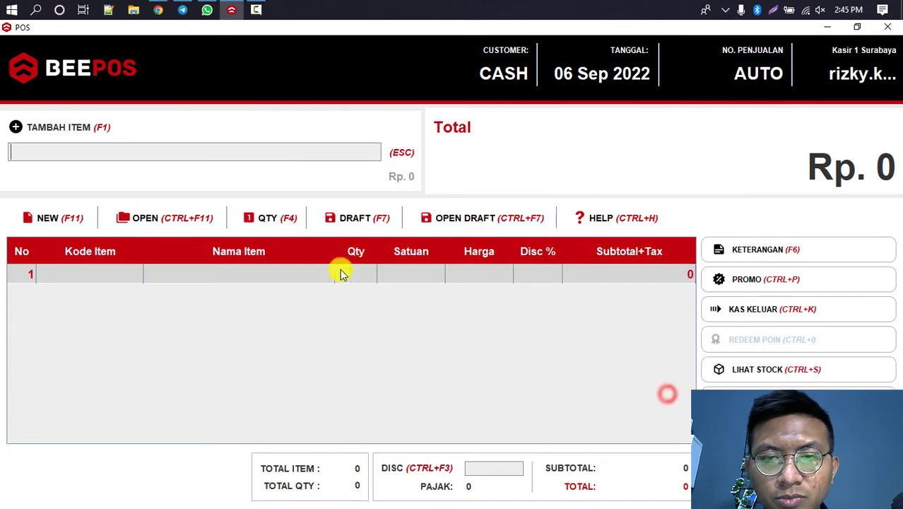
Switch to Beecloud in Chrome and open the list of sales transactions (Penjualan)
{"action": "left_click", "coordinate": [161, 10]}
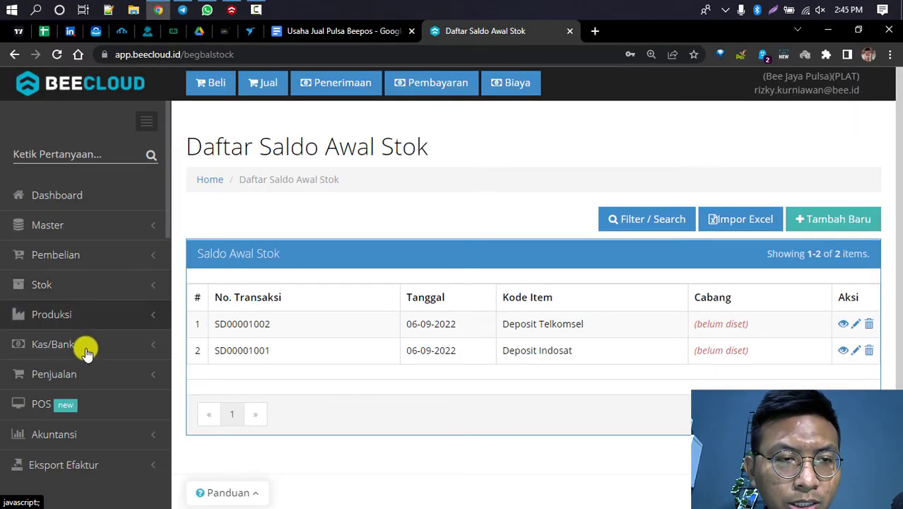
{"action": "left_click", "coordinate": [83, 372]}
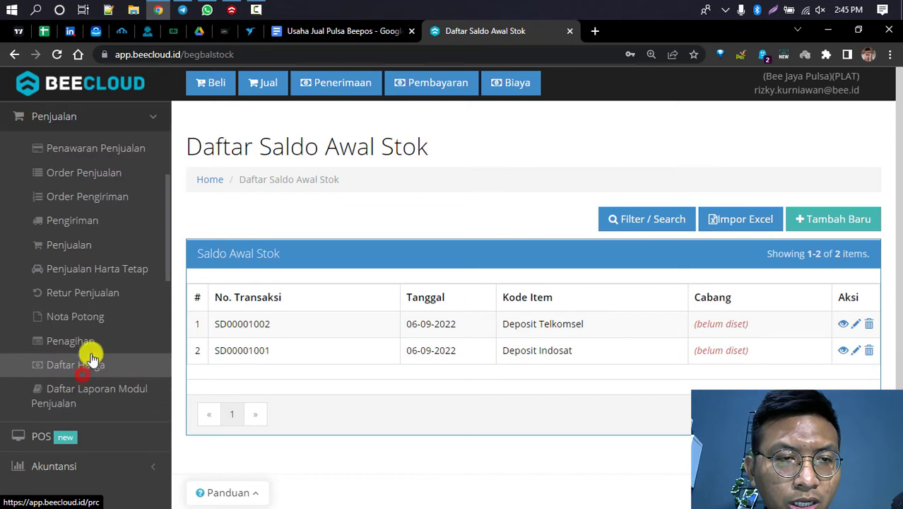
{"action": "left_click", "coordinate": [97, 244]}
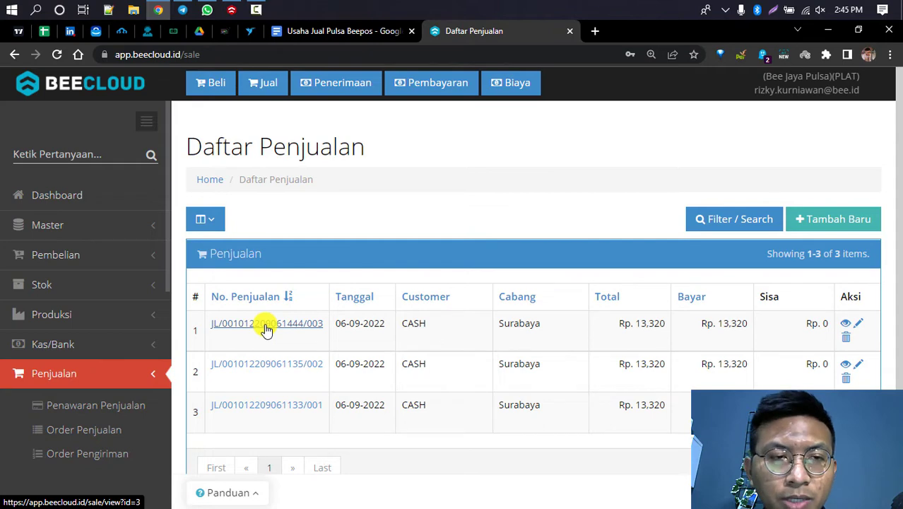
Open the stock reports in a new tab and choose the stock card report (Laporan Kartu Stok)
{"action": "left_click", "coordinate": [127, 284]}
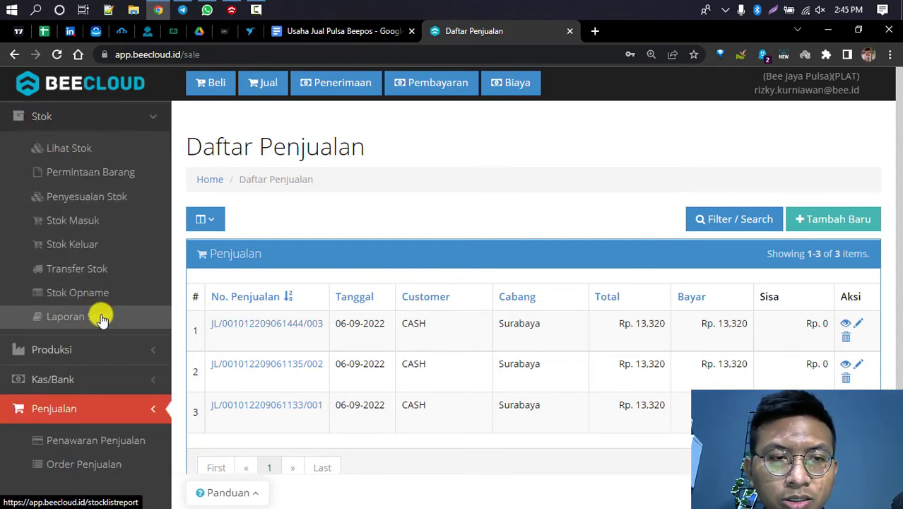
{"action": "middle_click", "coordinate": [98, 317]}
{"action": "left_click", "coordinate": [641, 31]}
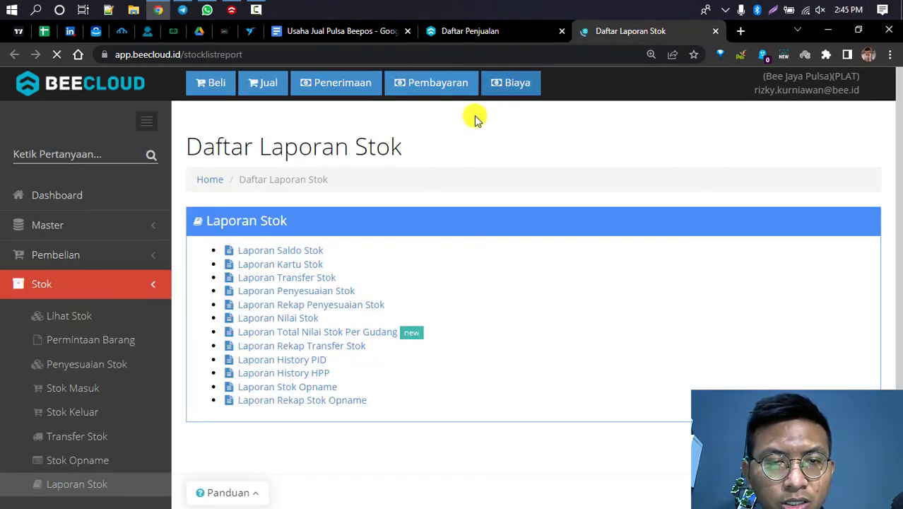
{"action": "left_click", "coordinate": [260, 270]}
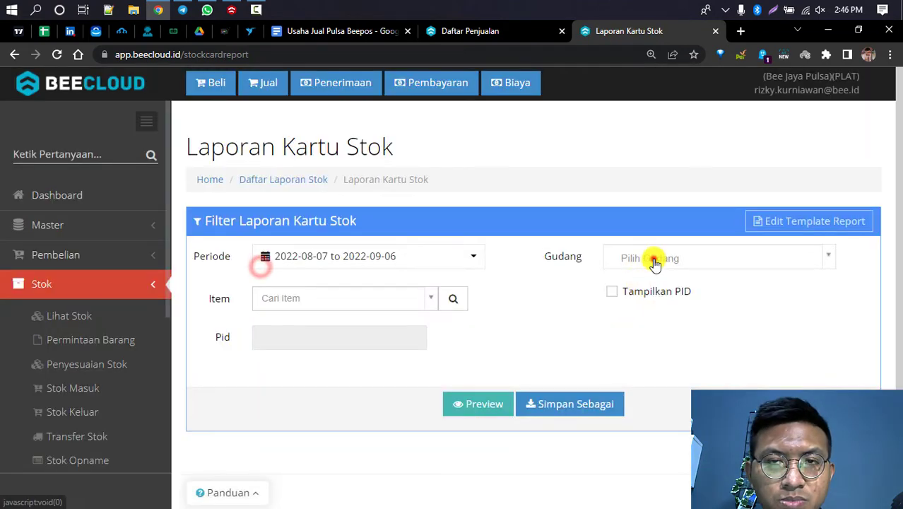
Filter the stock card report by warehouse Gudang and item Deposit Telkomsel, and preview it
{"action": "left_click", "coordinate": [654, 260]}
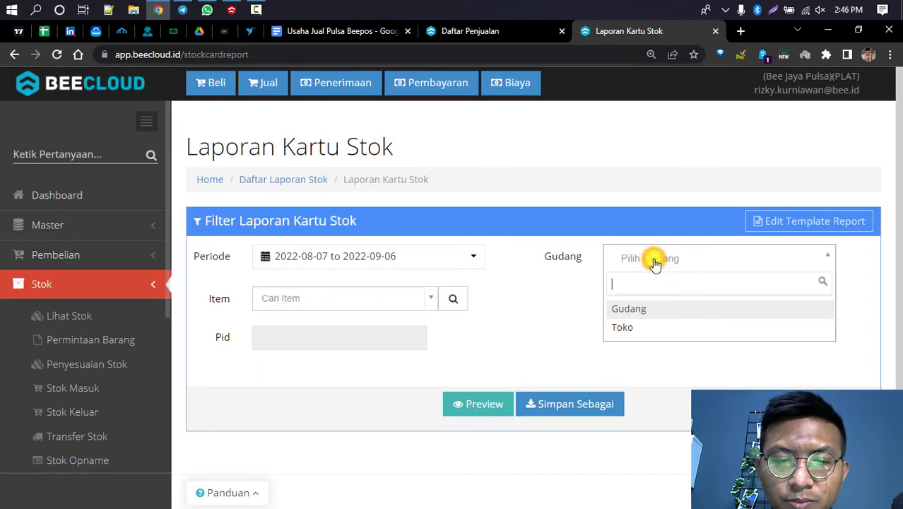
{"action": "left_click", "coordinate": [628, 311]}
{"action": "left_click", "coordinate": [329, 298]}
{"action": "type", "text": "dep"}
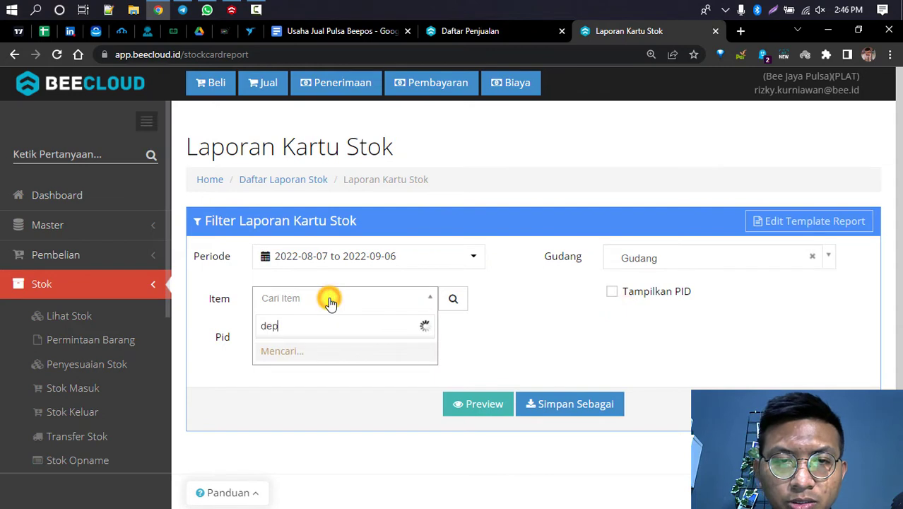
{"action": "type", "text": "o"}
{"action": "key", "text": "Return"}
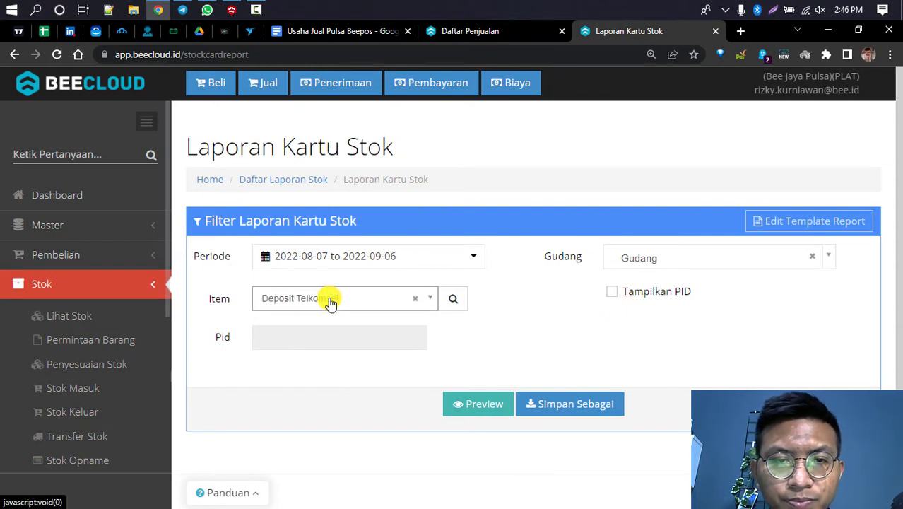
{"action": "left_click", "coordinate": [470, 404]}
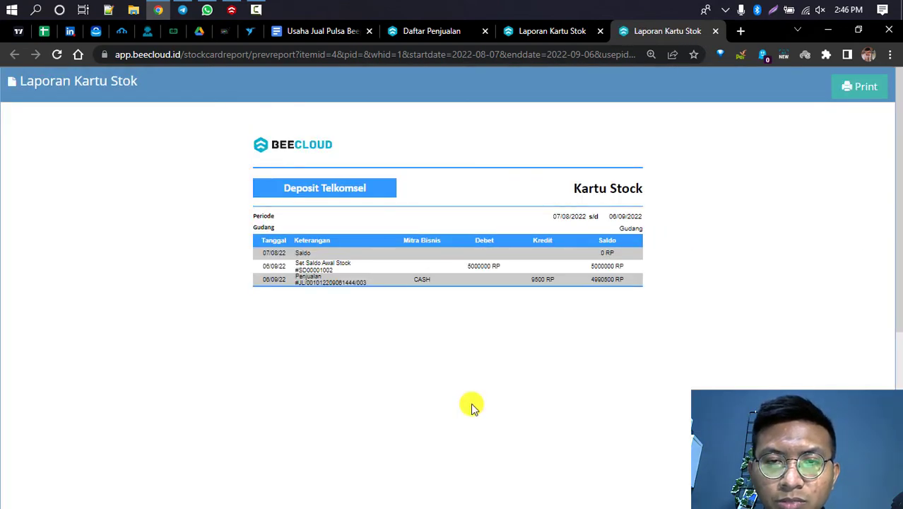
Examine the opening balance, the sale's credit amount and the remaining balance on the Deposit Telkomsel stock card
{"action": "key", "text": "ctrl+plus"}
{"action": "key", "text": "ctrl+plus"}
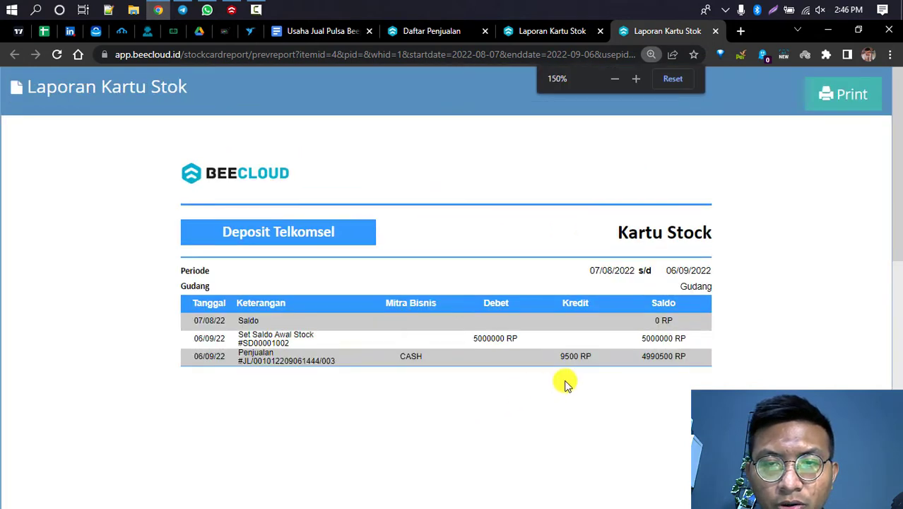
{"action": "left_click", "coordinate": [481, 339]}
{"action": "double_click", "coordinate": [482, 339]}
{"action": "left_click_drag", "start_coordinate": [638, 356], "coordinate": [676, 355]}
{"action": "left_click", "coordinate": [566, 357]}
{"action": "double_click", "coordinate": [566, 357]}
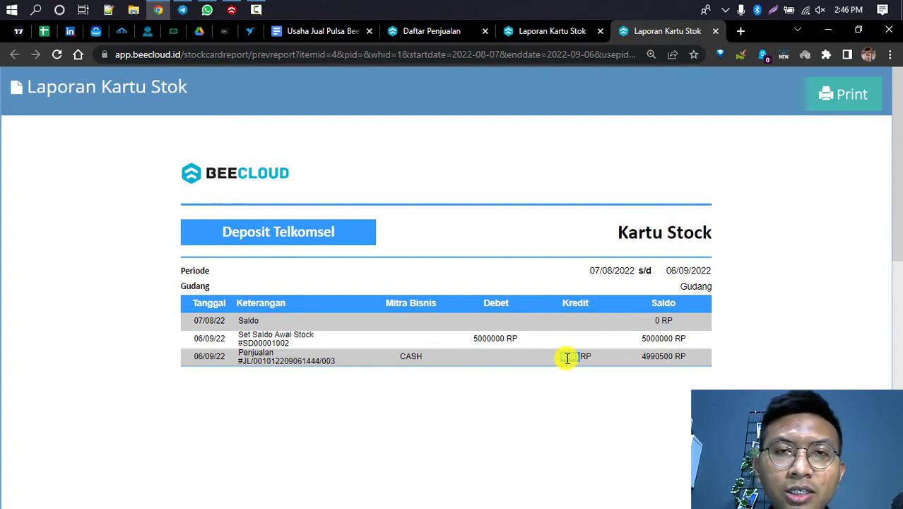
{"action": "left_click", "coordinate": [571, 359]}
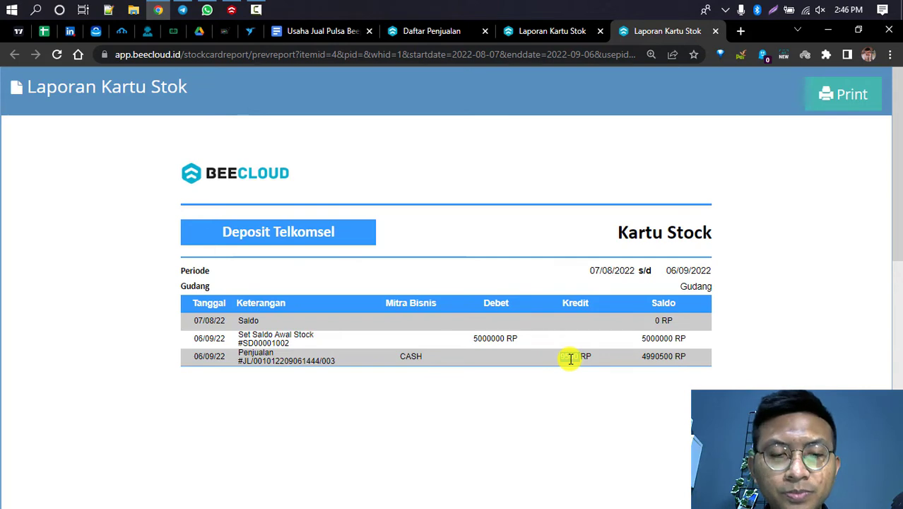
{"action": "key", "text": "ctrl+minus"}
{"action": "key", "text": "ctrl+minus"}
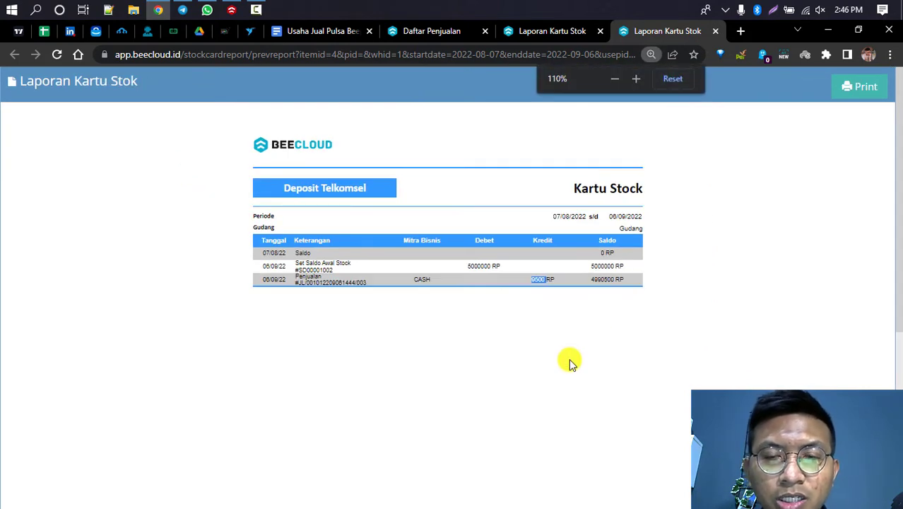
{"action": "key", "text": "ctrl+minus"}
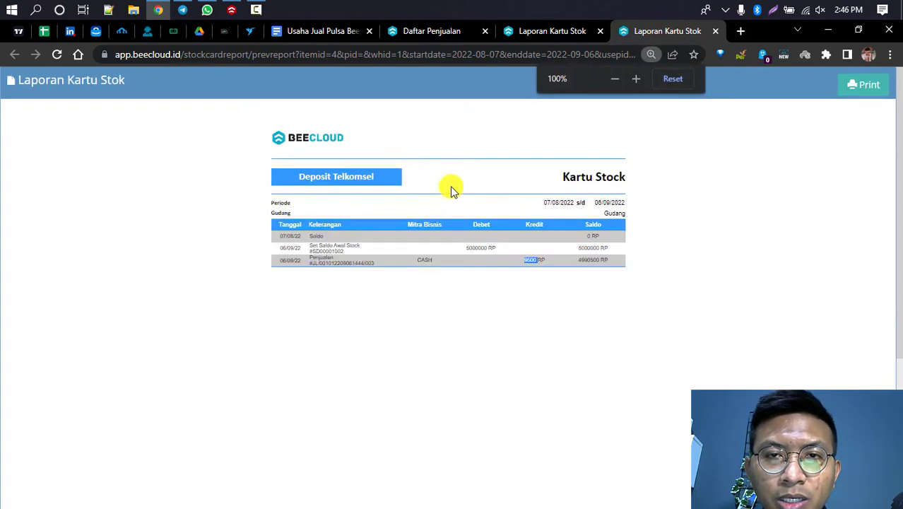
Return to the sales list page and open a new Bill of Material form under Produksi
{"action": "left_click", "coordinate": [457, 30]}
{"action": "scroll", "coordinate": [71, 346], "scroll_direction": "up", "scroll_amount": 3}
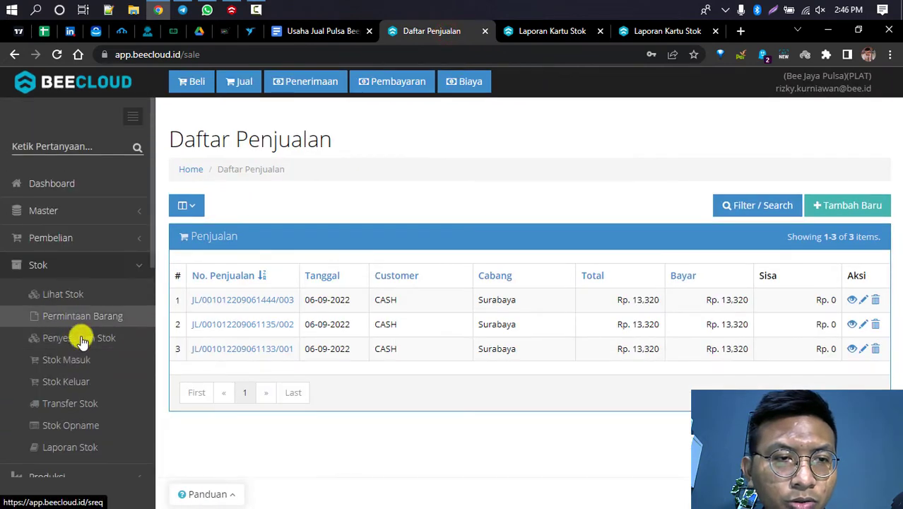
{"action": "scroll", "coordinate": [79, 337], "scroll_direction": "down", "scroll_amount": 5}
{"action": "left_click", "coordinate": [76, 195]}
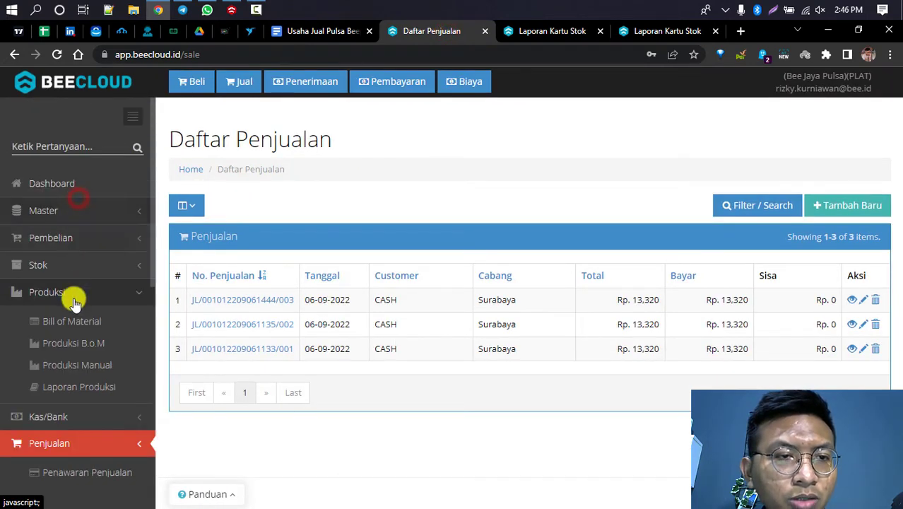
{"action": "left_click", "coordinate": [82, 322]}
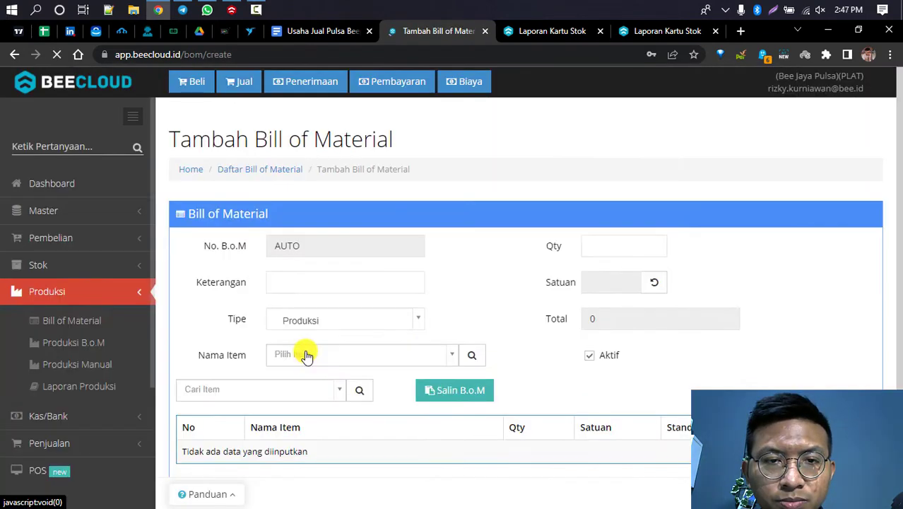
Select Telkomsel 50k as the item produced by the new bill of material
{"action": "left_click", "coordinate": [305, 354]}
{"action": "type", "text": "indon"}
{"action": "key", "text": "BackSpace"}
{"action": "key", "text": "BackSpace"}
{"action": "key", "text": "BackSpace"}
{"action": "key", "text": "BackSpace"}
{"action": "type", "text": "telko"}
{"action": "key", "text": "Return"}
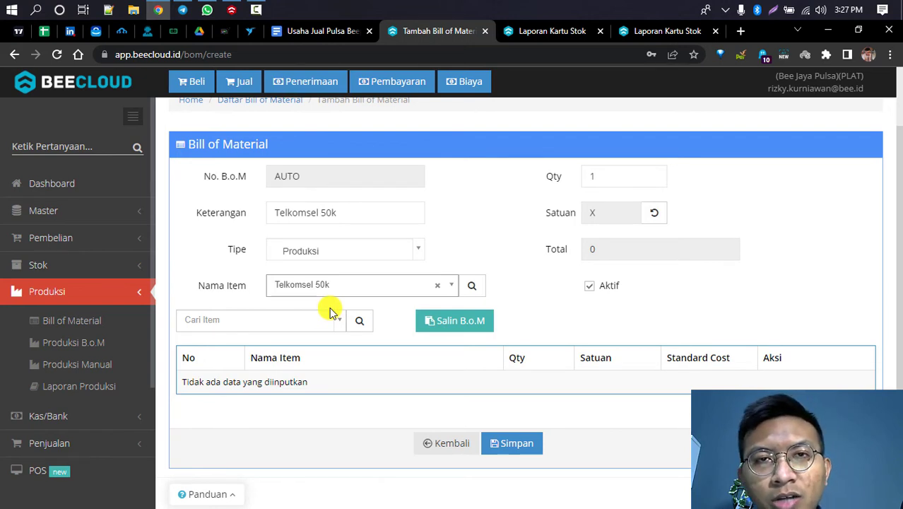
Add Deposit Telkomsel as the bill of material's component with a quantity of 49,500 and a standard cost of 1
{"action": "left_click", "coordinate": [248, 325]}
{"action": "type", "text": "depo"}
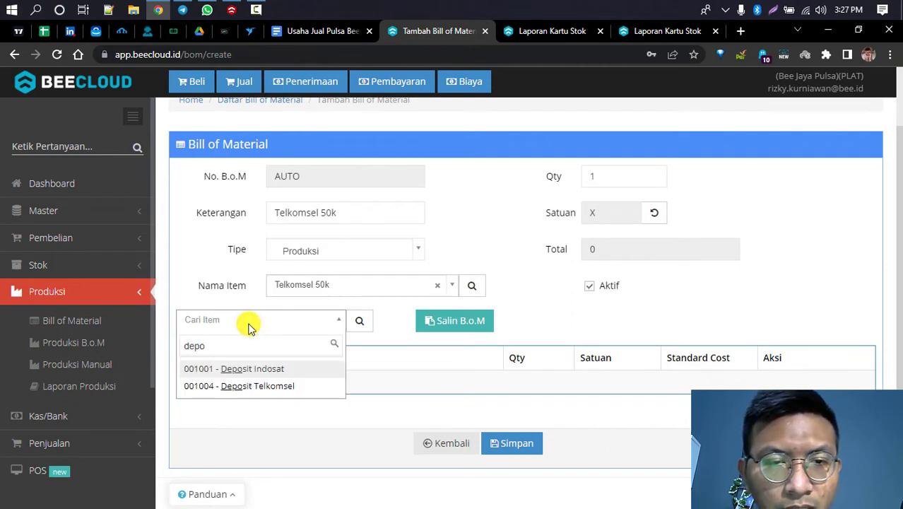
{"action": "left_click", "coordinate": [244, 385]}
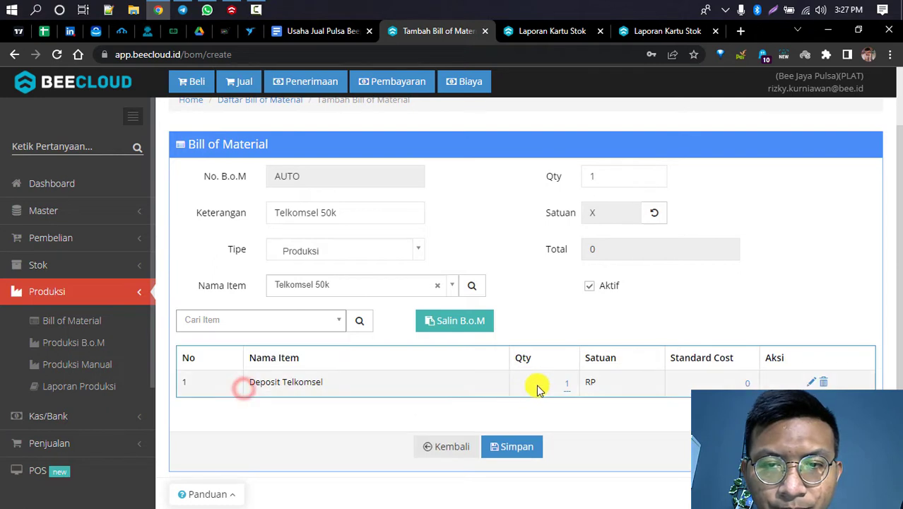
{"action": "left_click", "coordinate": [571, 386]}
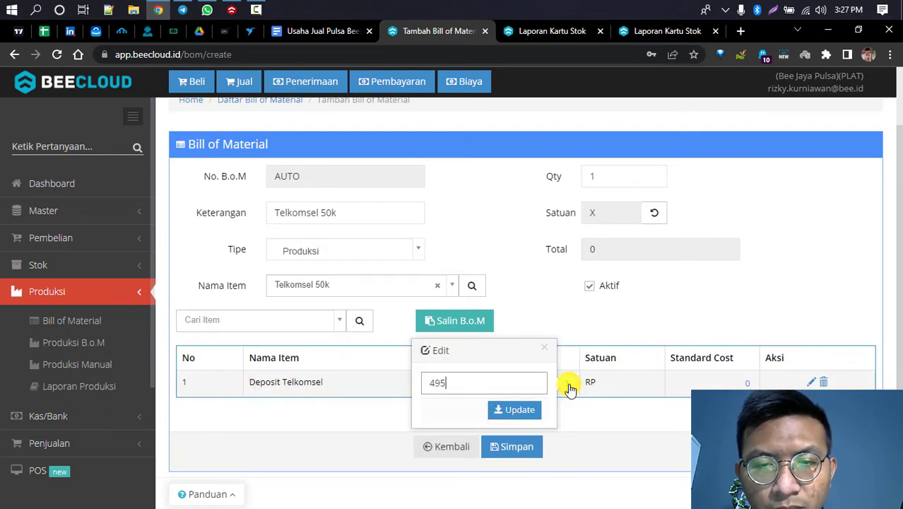
{"action": "key", "text": "Return"}
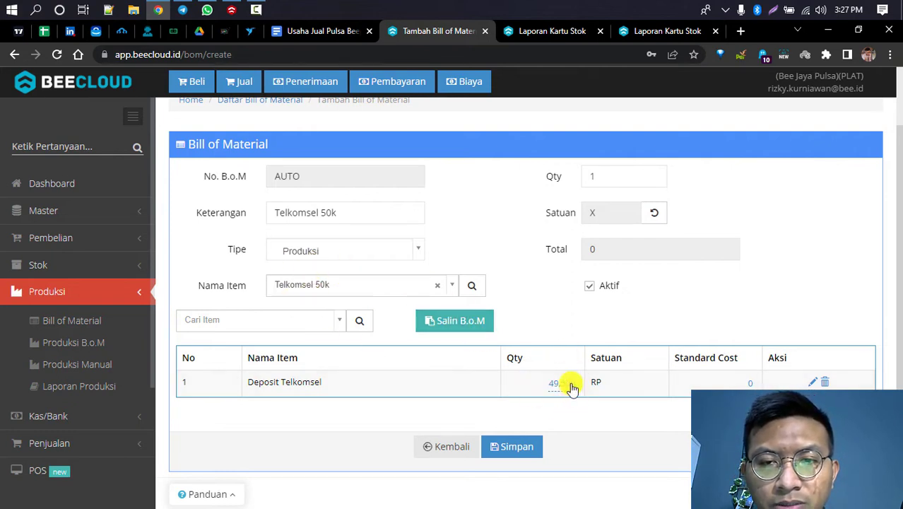
{"action": "left_click", "coordinate": [749, 383]}
{"action": "key", "text": "Return"}
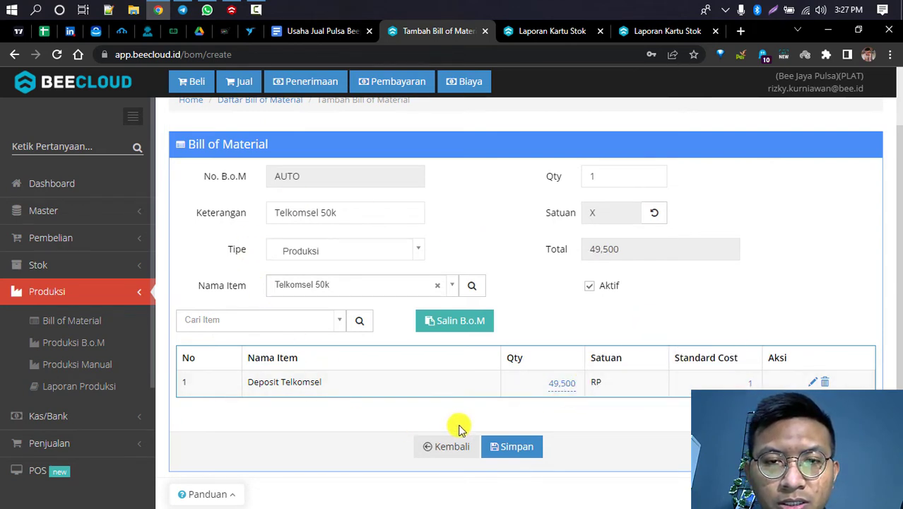
Save the Telkomsel 50k bill of material and check the produced quantity against the Deposit Telkomsel component quantity
{"action": "left_click", "coordinate": [515, 452]}
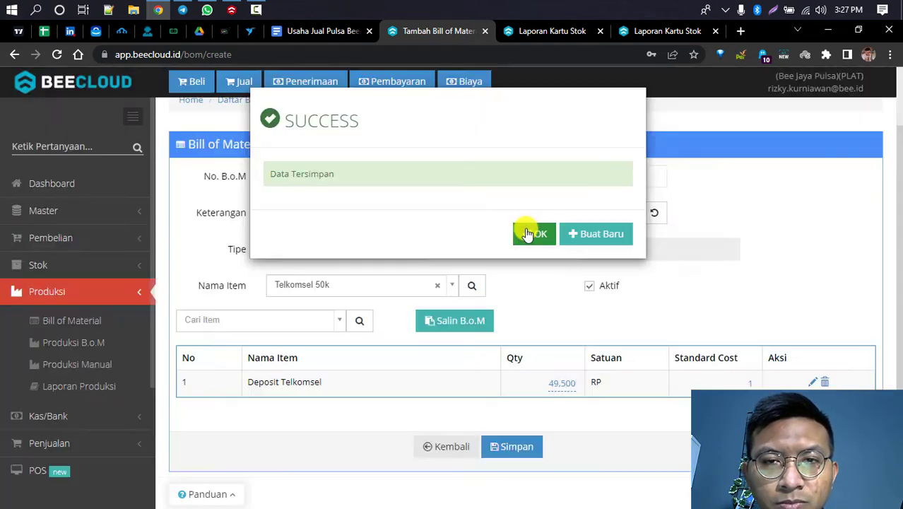
{"action": "left_click", "coordinate": [527, 234]}
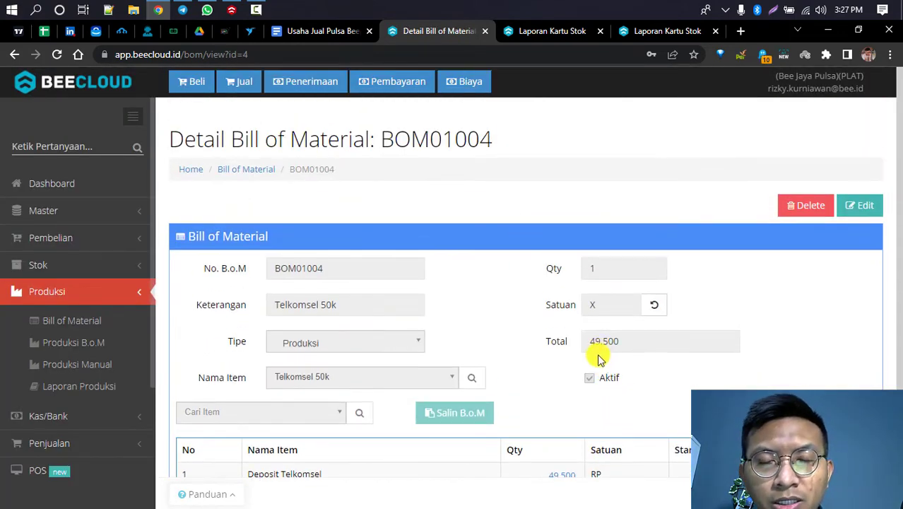
{"action": "double_click", "coordinate": [586, 273]}
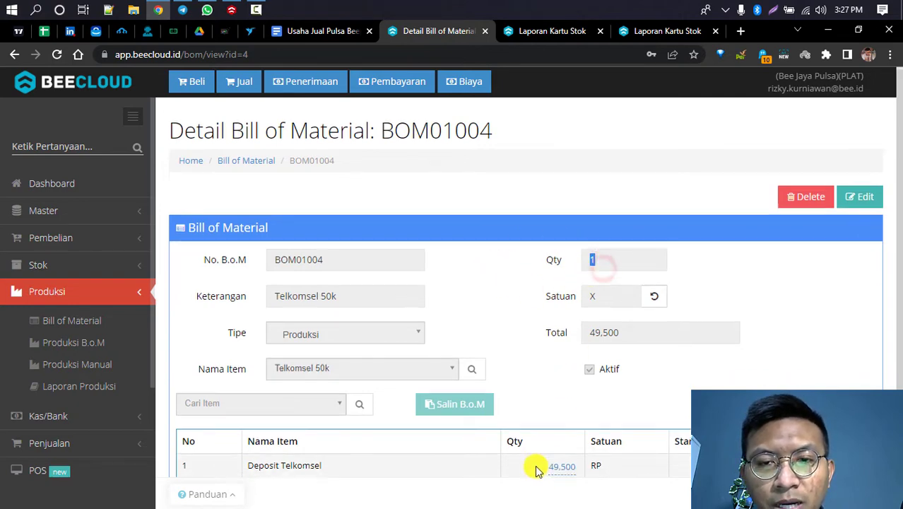
{"action": "scroll", "coordinate": [533, 468], "scroll_direction": "down", "scroll_amount": 2}
{"action": "left_click_drag", "start_coordinate": [534, 365], "coordinate": [586, 380]}
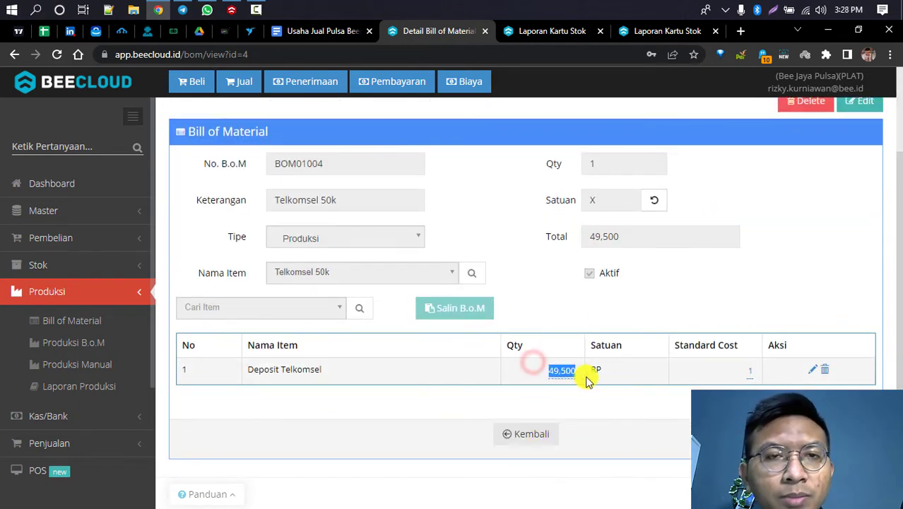
{"action": "left_click", "coordinate": [544, 312]}
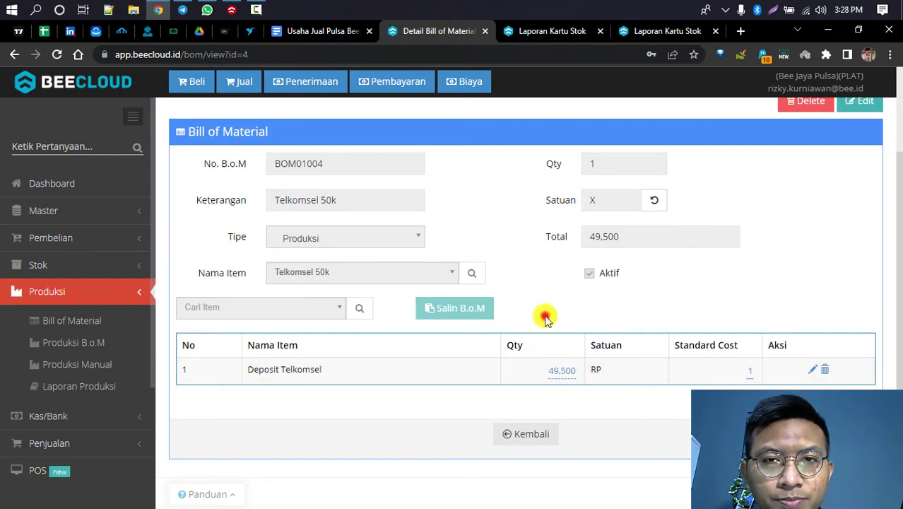
Switch to Beepos, finish the data update, and add Telkomsel 50k to a new sale
{"action": "left_click", "coordinate": [231, 10]}
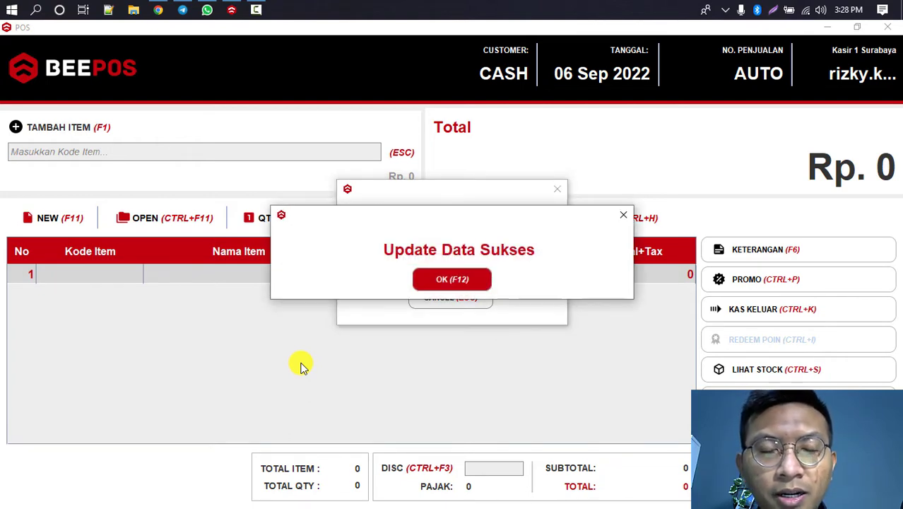
{"action": "key", "text": "F12"}
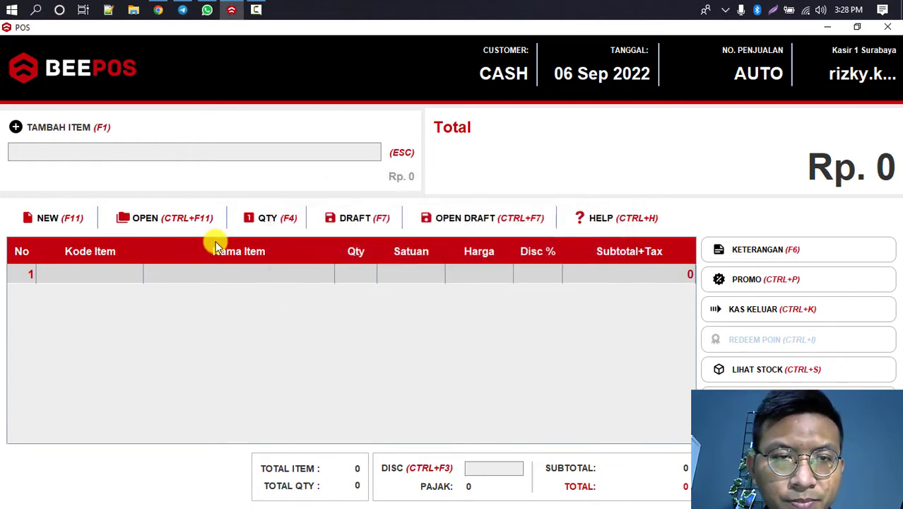
{"action": "type", "text": "telko"}
{"action": "key", "text": "Down"}
{"action": "key", "text": "Return"}
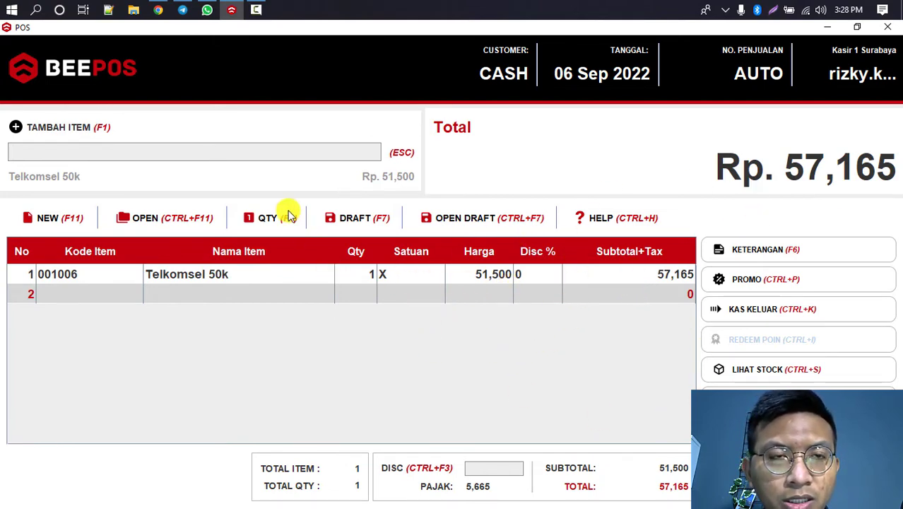
Switch to Beecloud, open the master tax list in a separate tab, and check the PPN percentages for NPWP and non-NPWP
{"action": "left_click", "coordinate": [158, 10]}
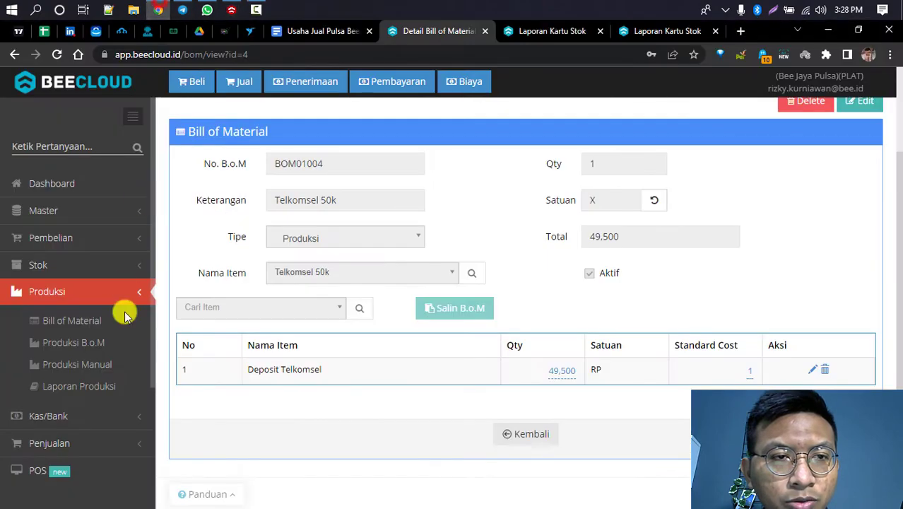
{"action": "left_click", "coordinate": [87, 210]}
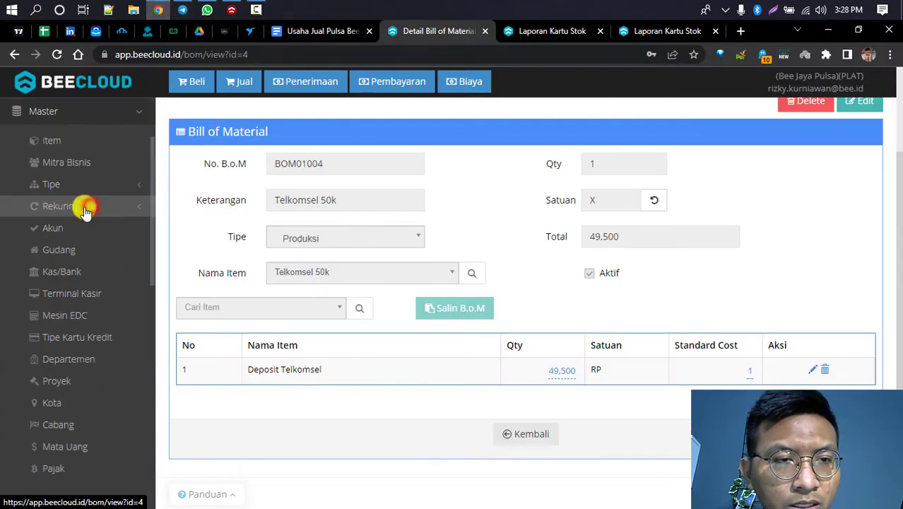
{"action": "scroll", "coordinate": [75, 399], "scroll_direction": "down", "scroll_amount": 1}
{"action": "middle_click", "coordinate": [80, 397]}
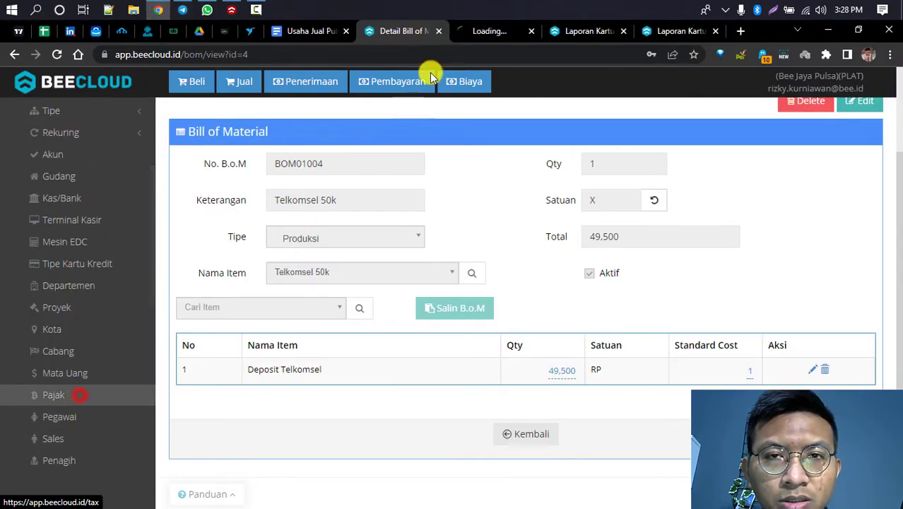
{"action": "left_click", "coordinate": [495, 33]}
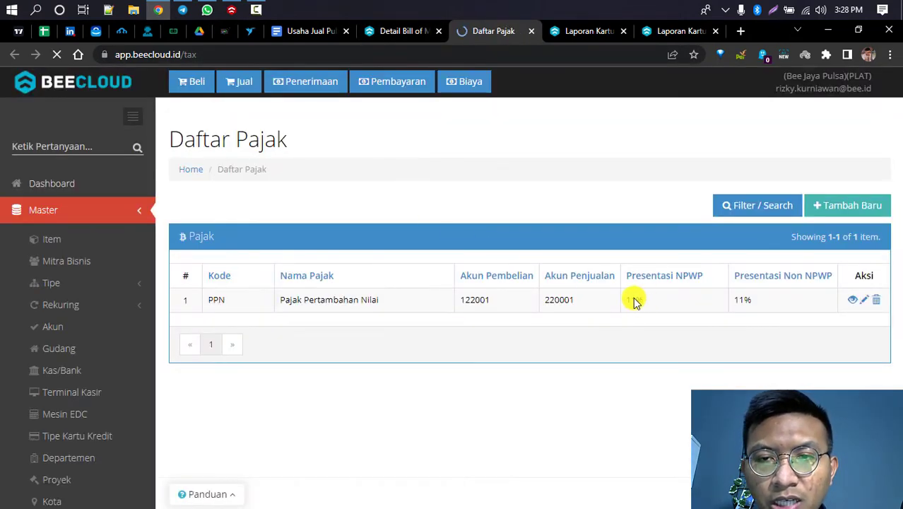
{"action": "left_click_drag", "start_coordinate": [619, 299], "coordinate": [636, 300]}
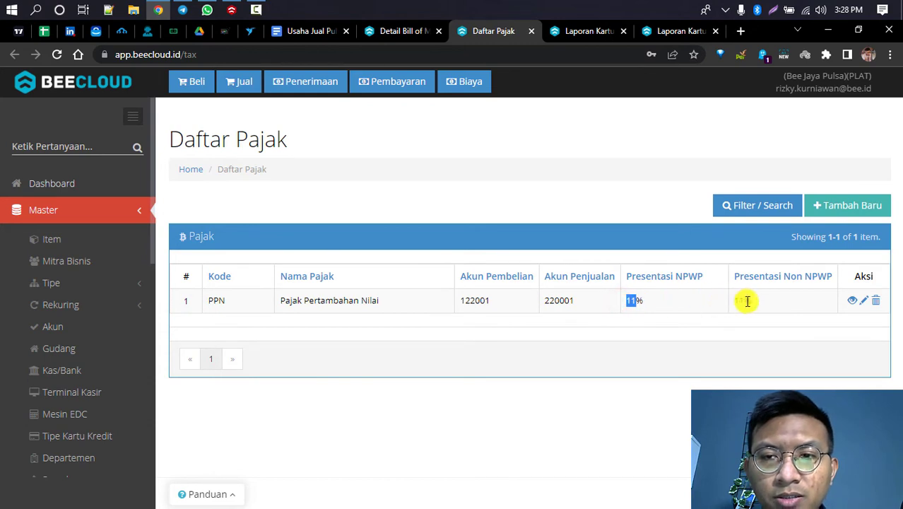
{"action": "left_click_drag", "start_coordinate": [735, 300], "coordinate": [744, 300]}
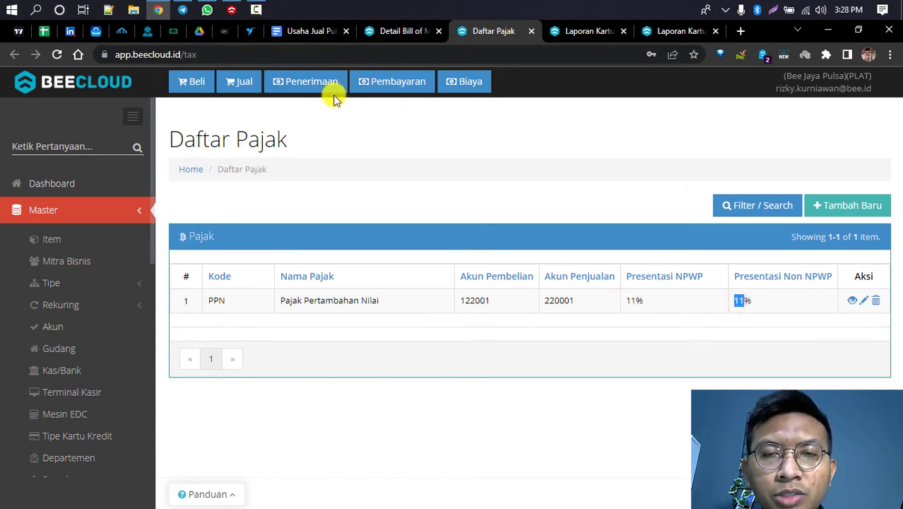
Switch to Beepos and complete the Telkomsel 50k sale with a cash payment of 60,000, closing the print and change dialogs
{"action": "left_click", "coordinate": [229, 9]}
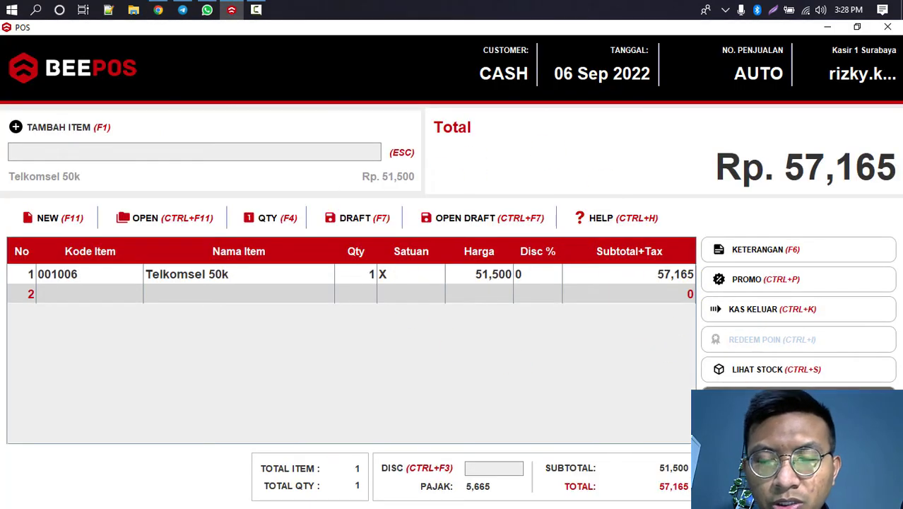
{"action": "key", "text": "F12"}
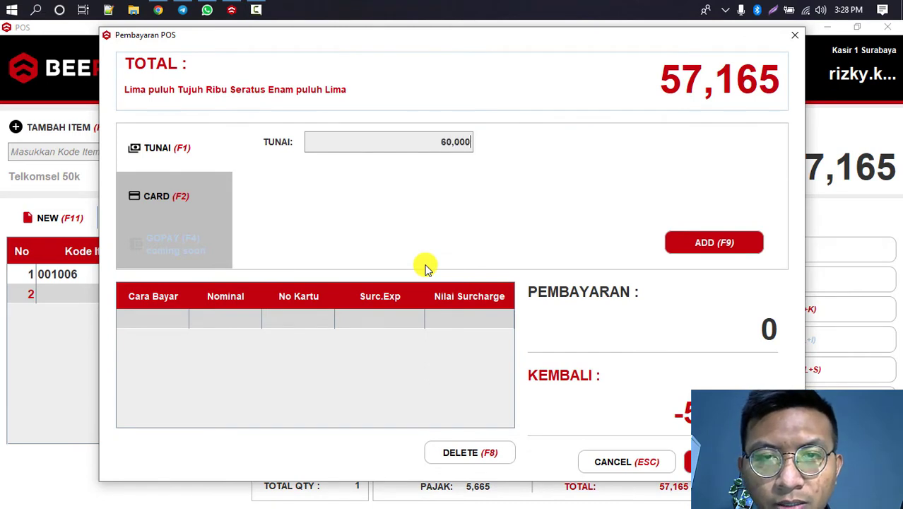
{"action": "key", "text": "F9"}
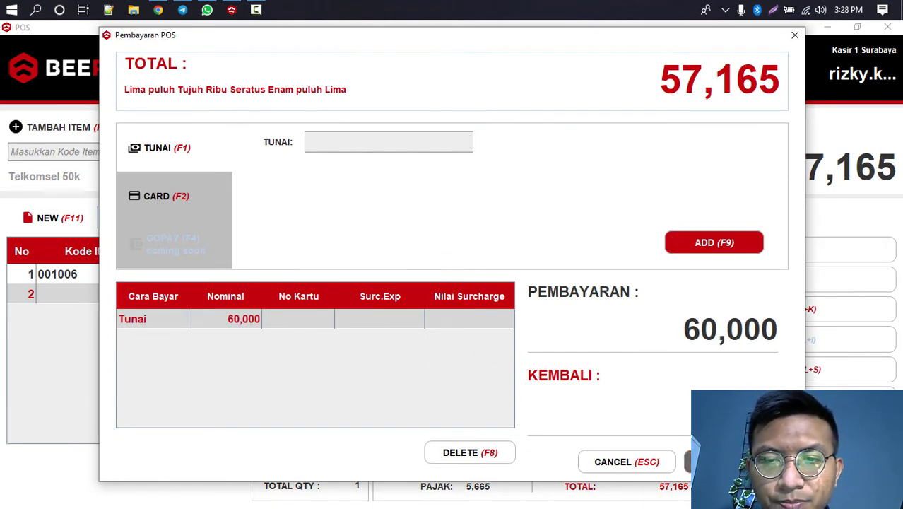
{"action": "key", "text": "F12"}
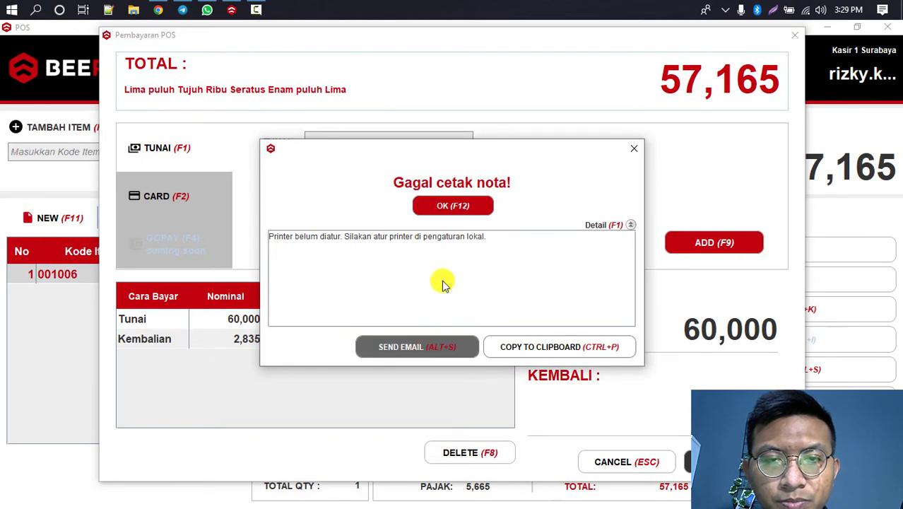
{"action": "left_click", "coordinate": [465, 211]}
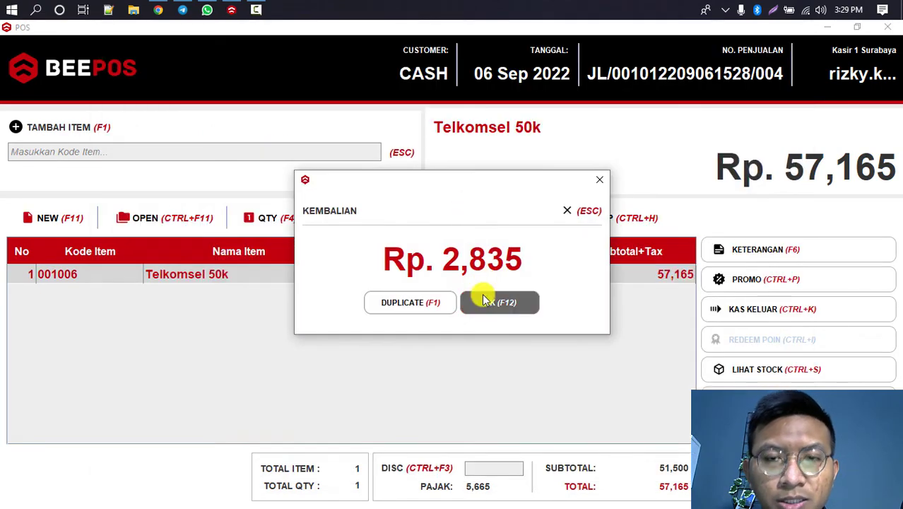
{"action": "left_click", "coordinate": [516, 310]}
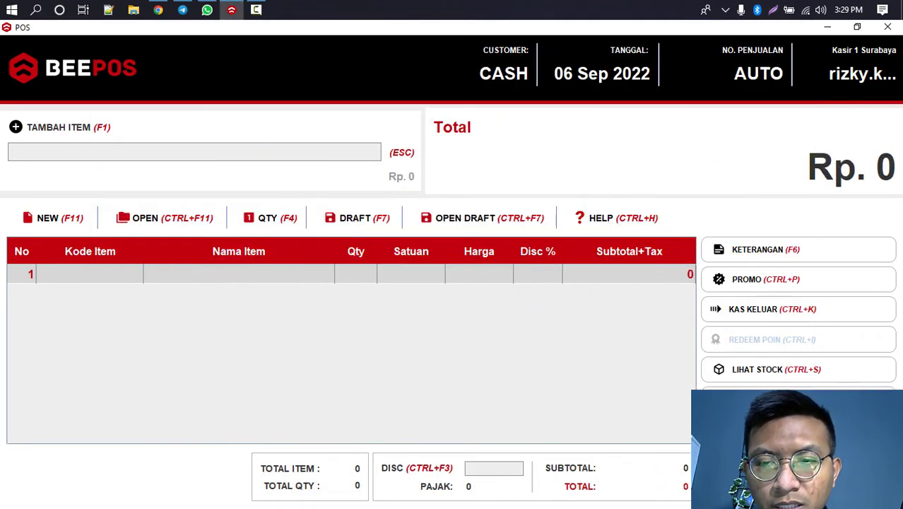
Synchronize the pending sale batch to Beecloud and close the synchronization list
{"action": "key", "text": "F9"}
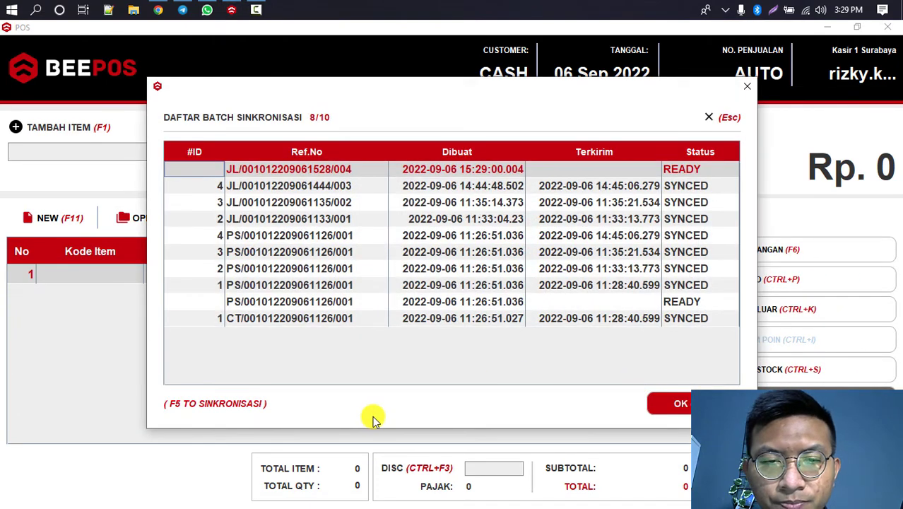
{"action": "key", "text": "F5"}
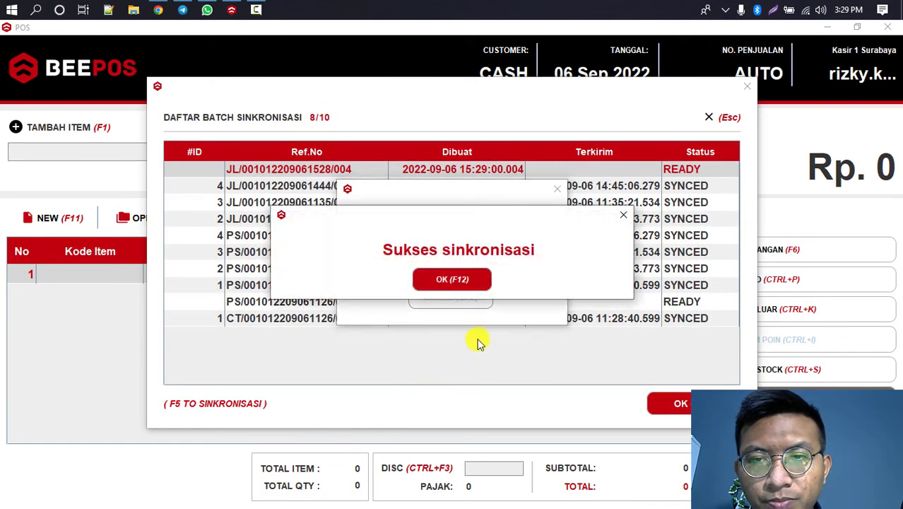
{"action": "left_click", "coordinate": [455, 285]}
{"action": "left_click", "coordinate": [680, 401]}
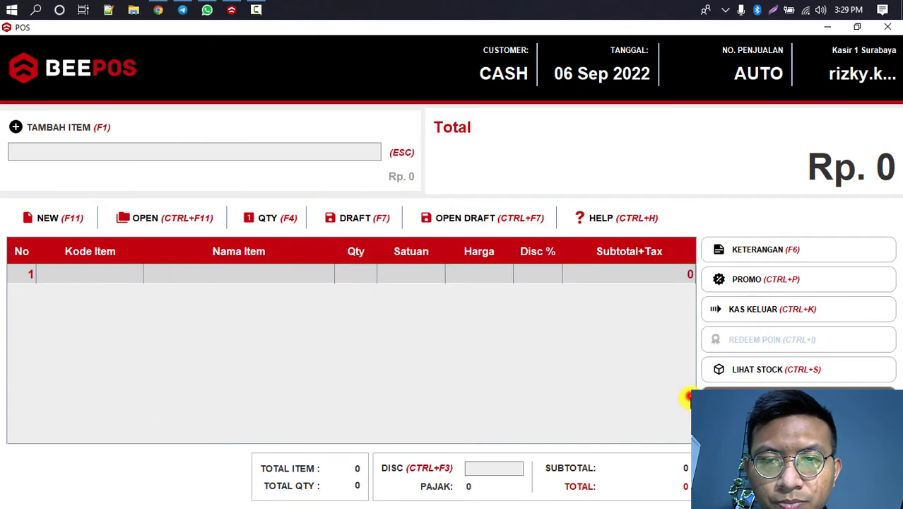
Switch to Beecloud and reload the Deposit Telkomsel stock card report
{"action": "left_click", "coordinate": [159, 9]}
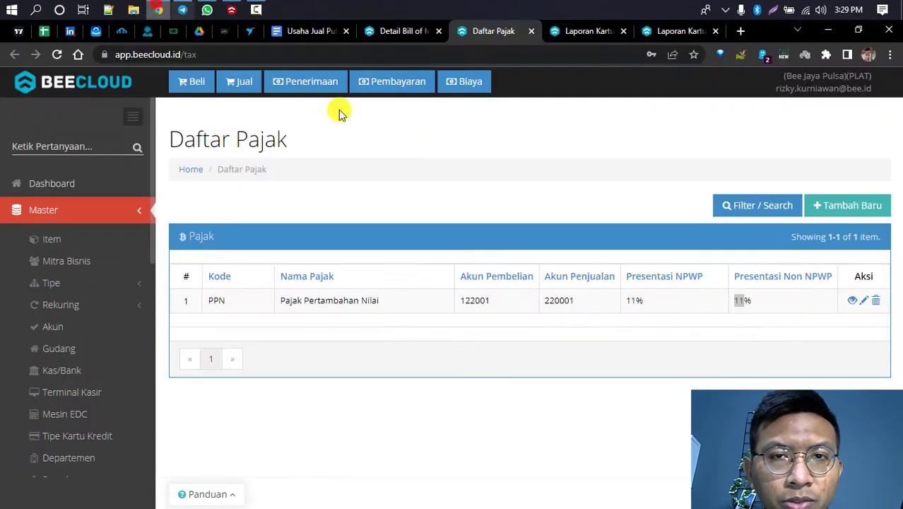
{"action": "left_click", "coordinate": [580, 30]}
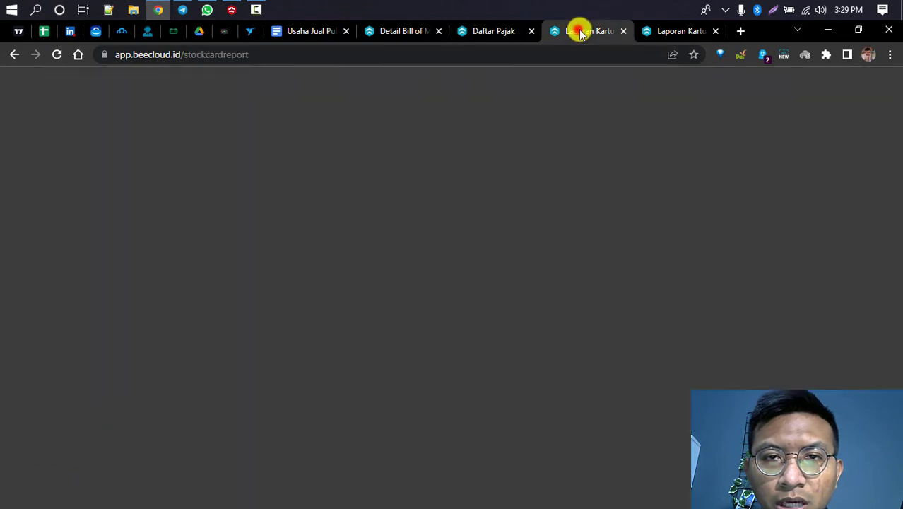
{"action": "left_click", "coordinate": [671, 31]}
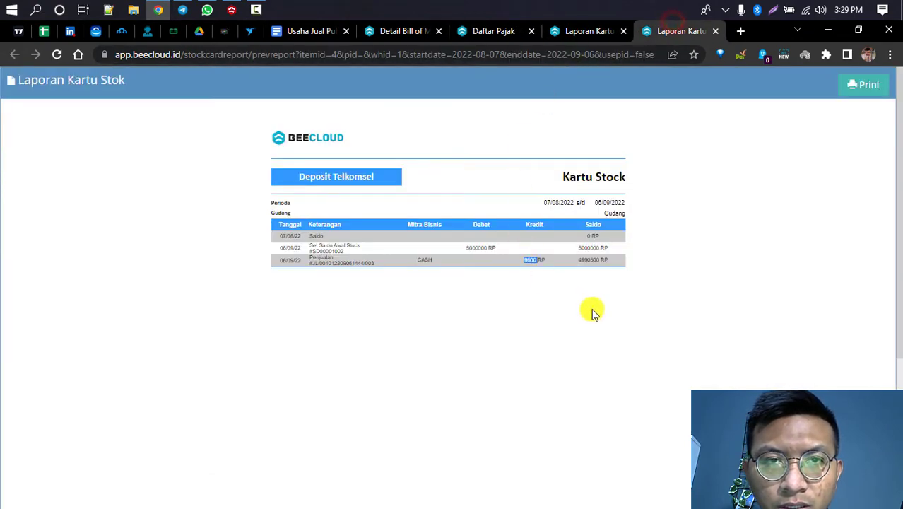
{"action": "key", "text": "ctrl+plus"}
{"action": "key", "text": "ctrl+plus"}
{"action": "triple_click", "coordinate": [362, 209]}
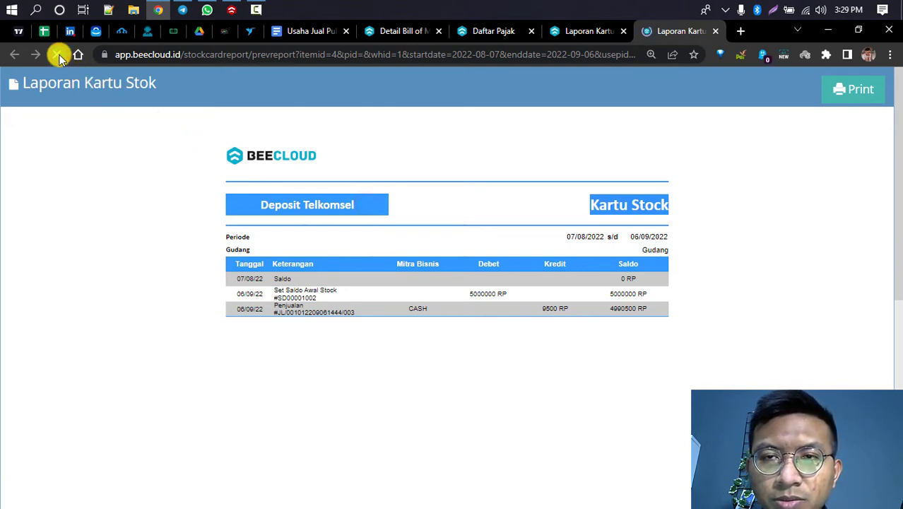
{"action": "left_click", "coordinate": [58, 55]}
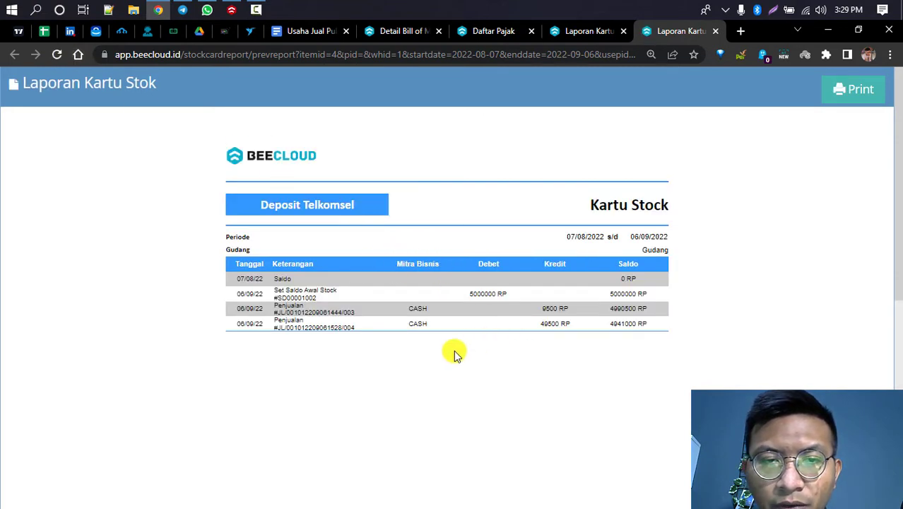
Examine the newest sale's credit amount and remaining balance on the Deposit Telkomsel stock card, comparing them with the opening balance
{"action": "left_click_drag", "start_coordinate": [546, 325], "coordinate": [648, 323]}
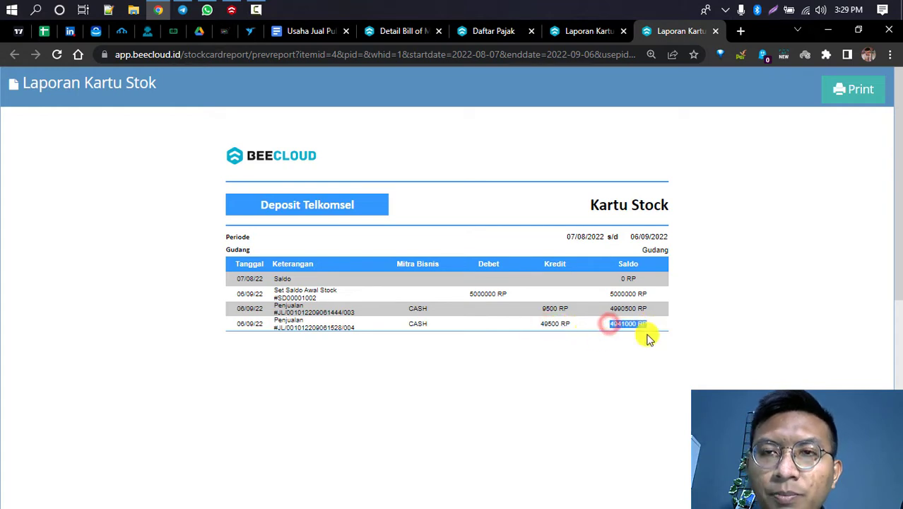
{"action": "key", "text": "ctrl+plus"}
{"action": "key", "text": "ctrl+plus"}
{"action": "key", "text": "ctrl+plus"}
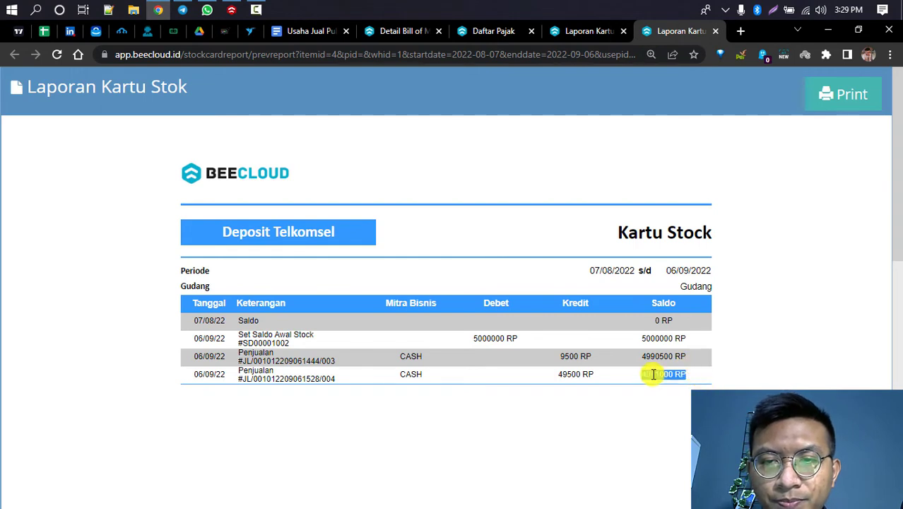
{"action": "left_click", "coordinate": [636, 339]}
{"action": "left_click_drag", "start_coordinate": [650, 335], "coordinate": [678, 336]}
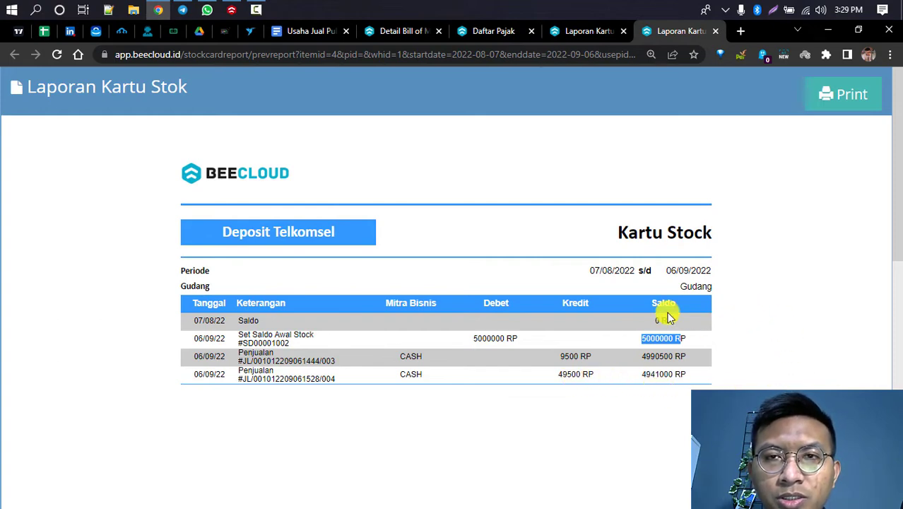
{"action": "key", "text": "ctrl+minus"}
{"action": "key", "text": "ctrl+minus"}
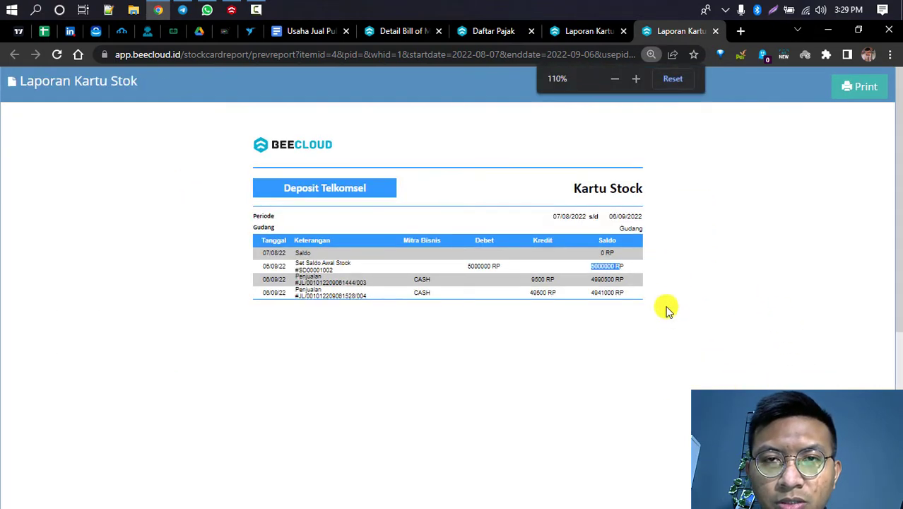
Preview Beecloud's profit and loss report (Laporan Laba Rugi) for the period 2022-08-07 to 2022-09-06
{"action": "left_click", "coordinate": [407, 31]}
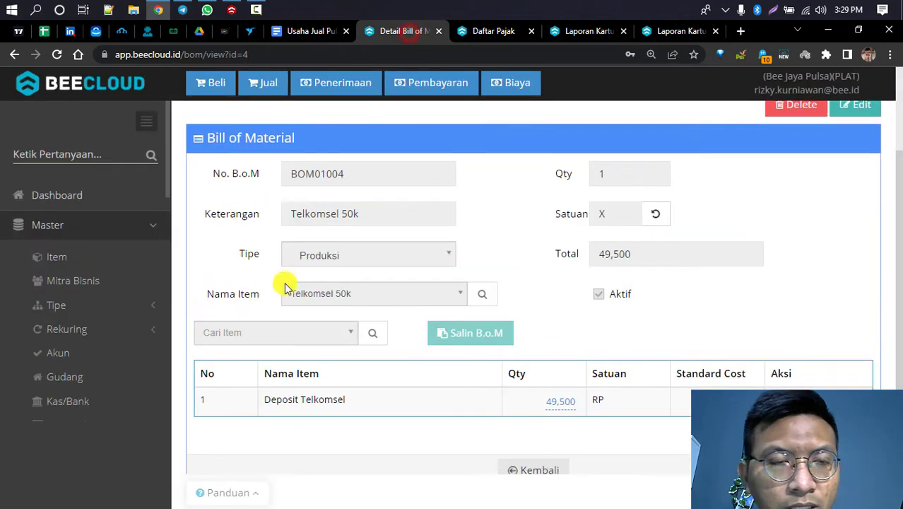
{"action": "key", "text": "ctrl+minus"}
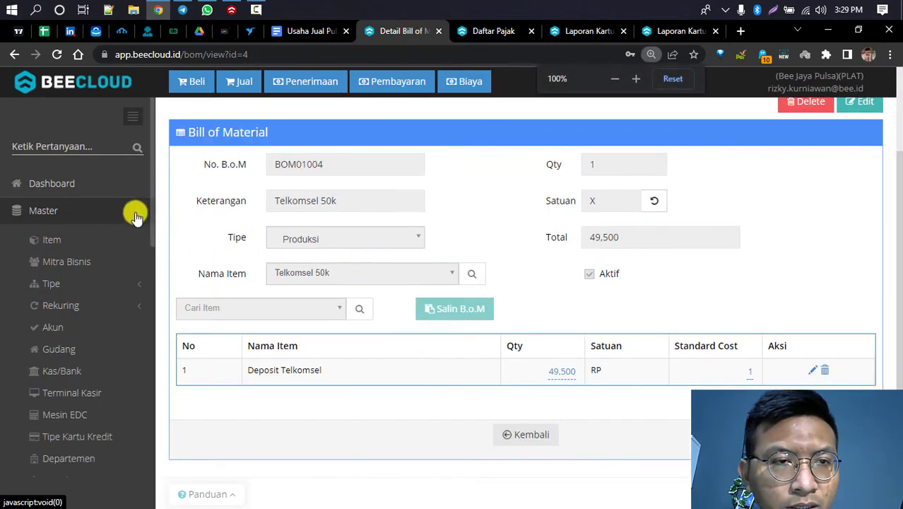
{"action": "left_click", "coordinate": [117, 205]}
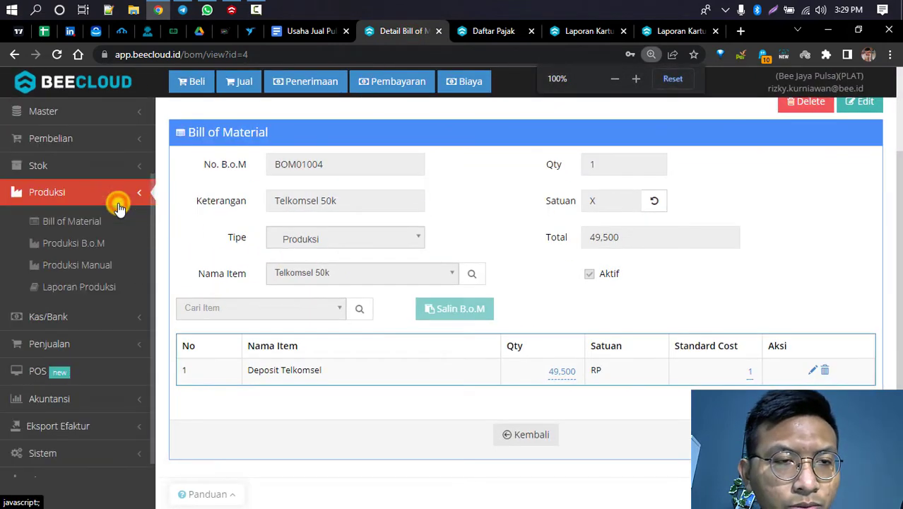
{"action": "left_click", "coordinate": [87, 404]}
{"action": "scroll", "coordinate": [96, 385], "scroll_direction": "down", "scroll_amount": 4}
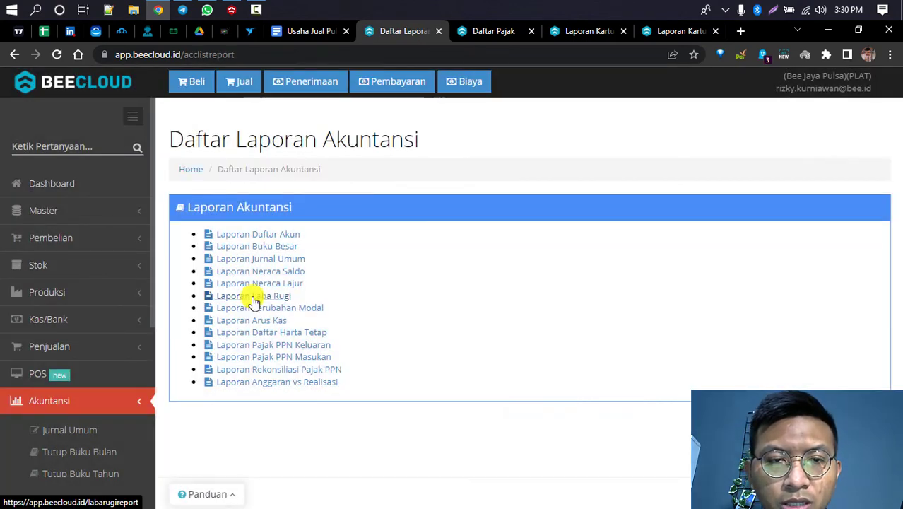
{"action": "left_click", "coordinate": [254, 296]}
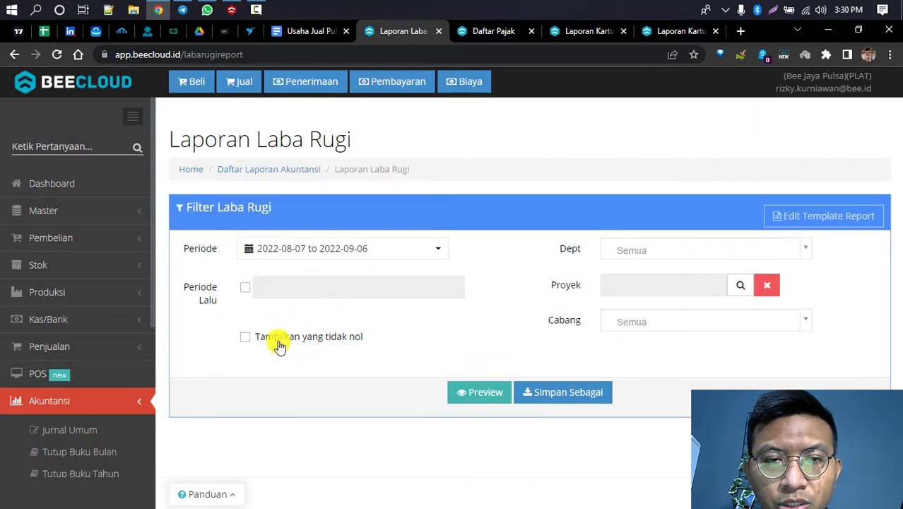
{"action": "left_click", "coordinate": [493, 397]}
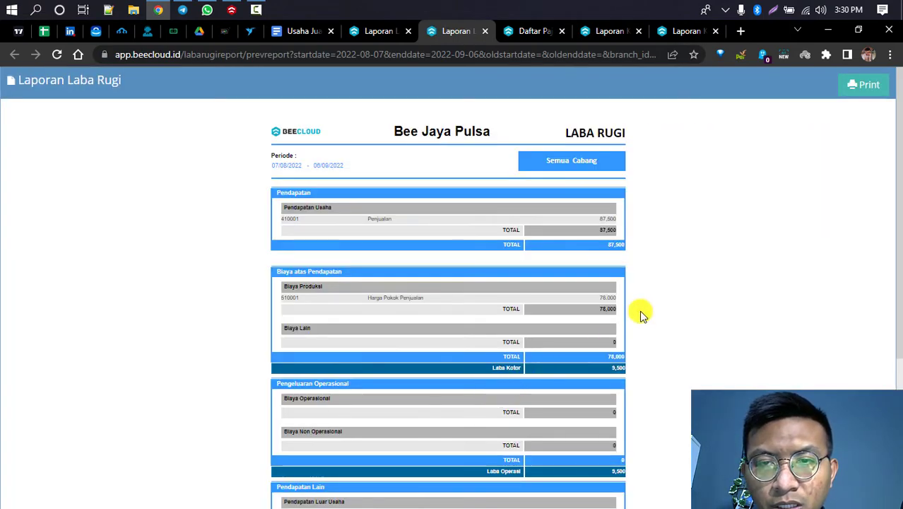
Examine the sales revenue, cost of goods sold and gross profit figures in the profit and loss report
{"action": "key", "text": "ctrl+plus"}
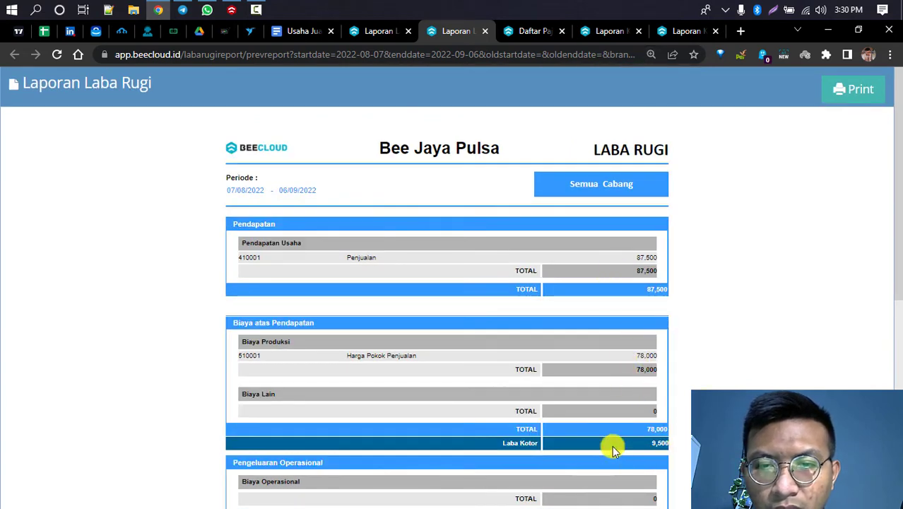
{"action": "left_click", "coordinate": [639, 441]}
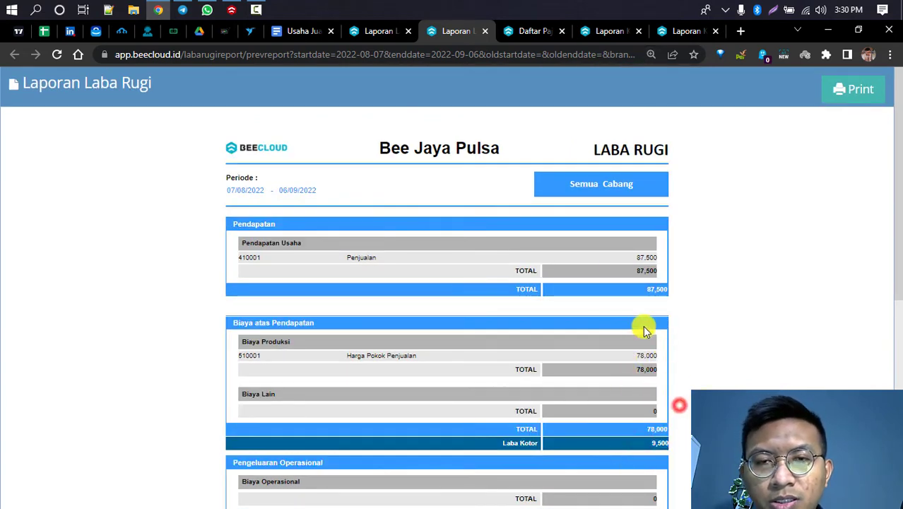
{"action": "left_click", "coordinate": [635, 254]}
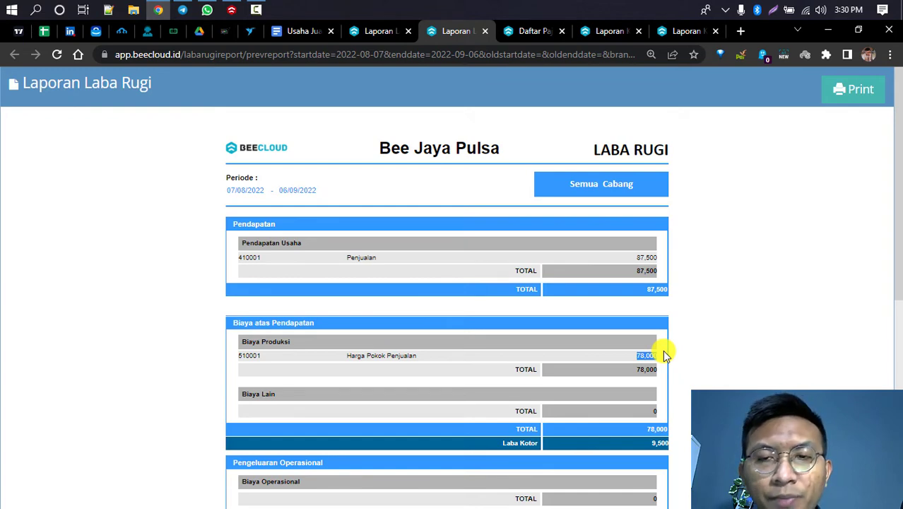
{"action": "left_click", "coordinate": [645, 443]}
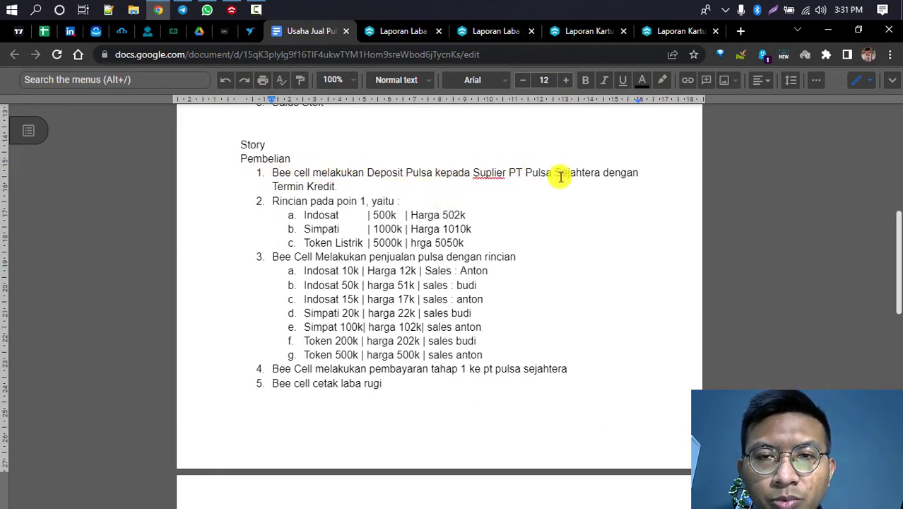
Review the Pembelian story in the Google Docs document, examining the credit deposit purchase from PT Pulsa Sejahtera and the Indosat and Simpati prices
{"action": "left_click_drag", "start_coordinate": [352, 185], "coordinate": [280, 169]}
{"action": "left_click", "coordinate": [347, 175]}
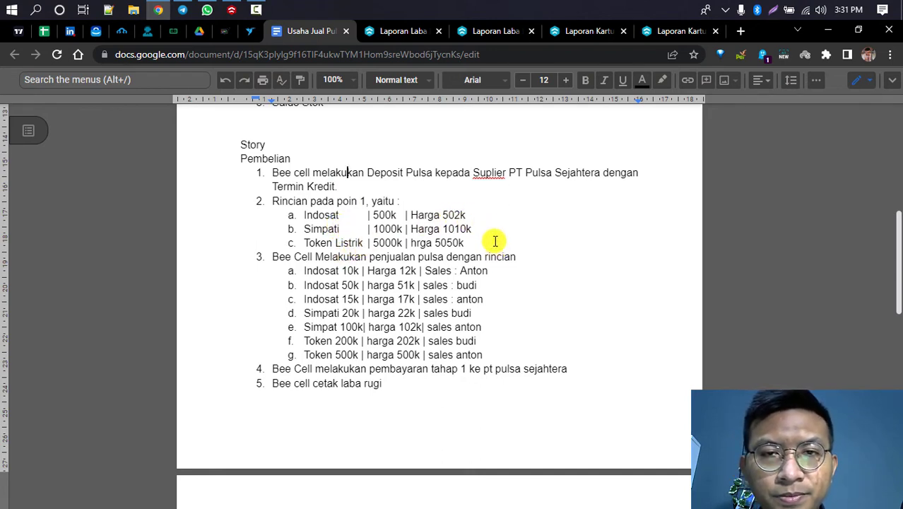
{"action": "left_click", "coordinate": [453, 209], "text": "shift"}
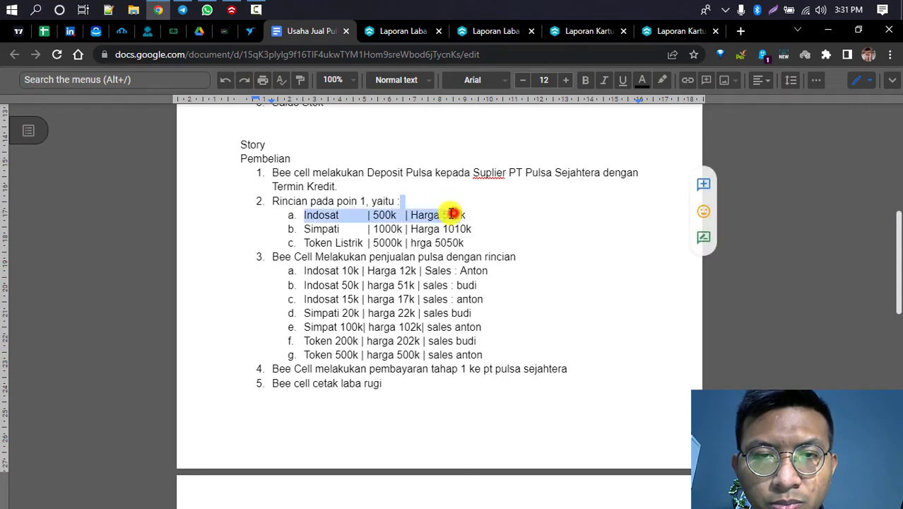
{"action": "left_click", "coordinate": [452, 213]}
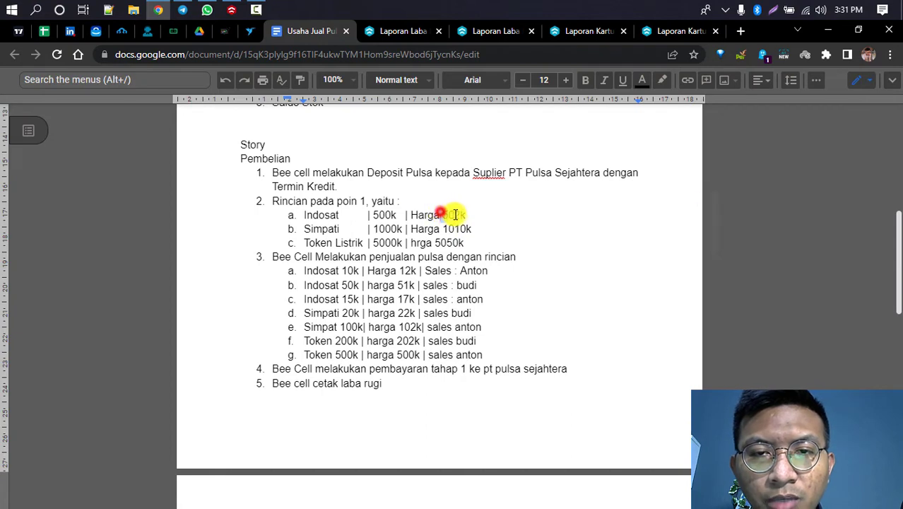
{"action": "left_click_drag", "start_coordinate": [454, 213], "coordinate": [467, 216]}
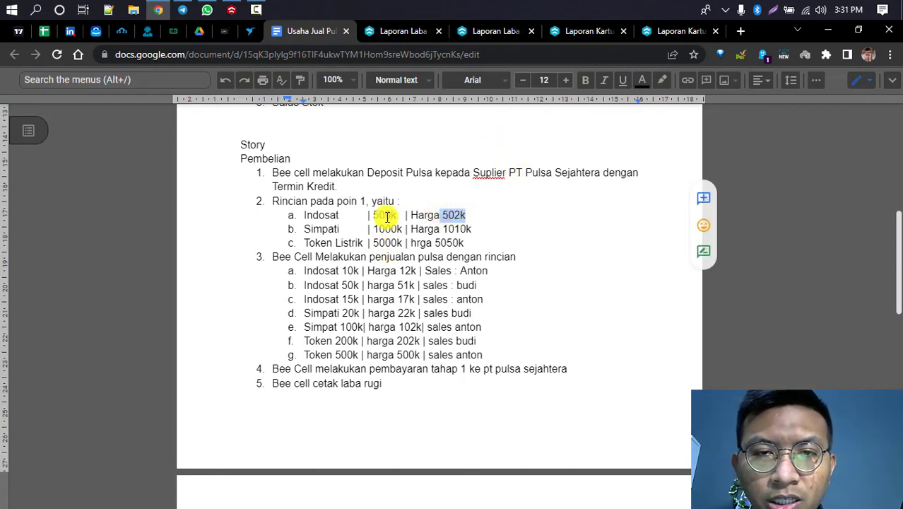
{"action": "left_click", "coordinate": [472, 214]}
{"action": "double_click", "coordinate": [455, 213]}
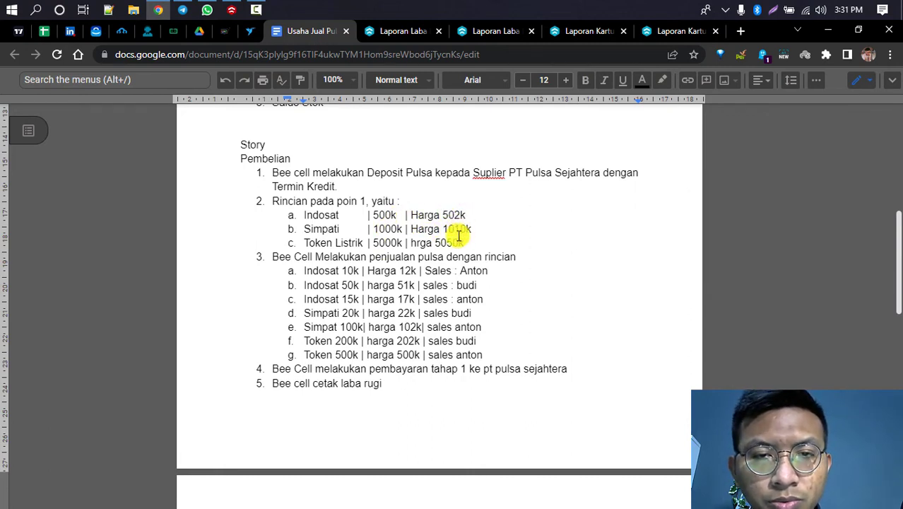
{"action": "left_click_drag", "start_coordinate": [381, 228], "coordinate": [372, 228]}
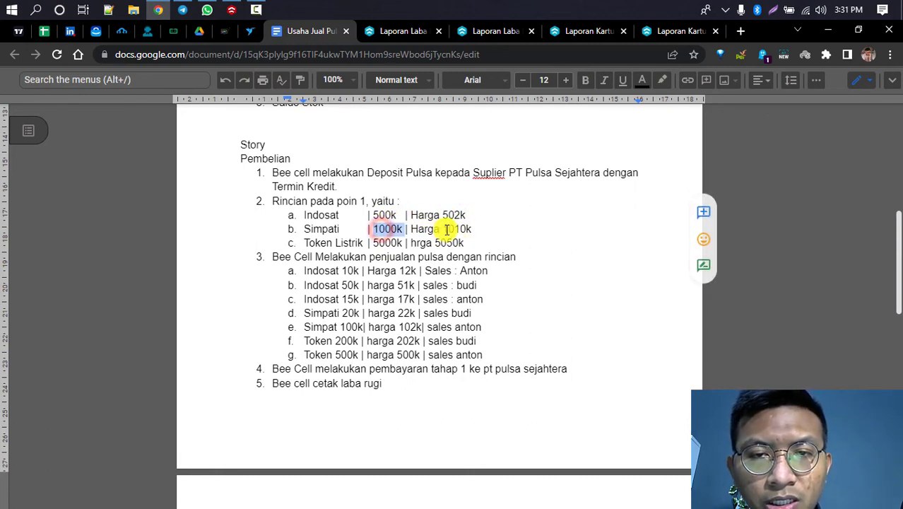
{"action": "left_click", "coordinate": [498, 239]}
{"action": "left_click", "coordinate": [280, 175]}
{"action": "triple_click", "coordinate": [283, 176]}
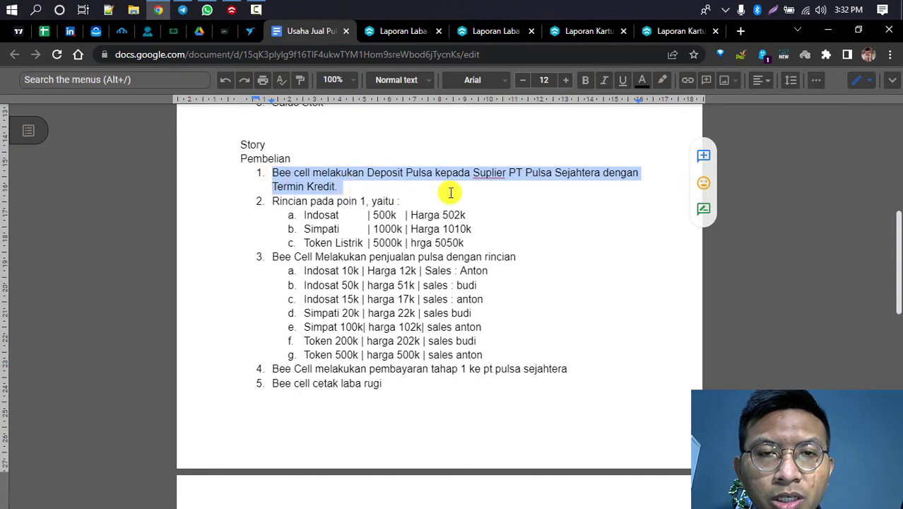
Switch to Beecloud and start a new purchase entry from the purchase list
{"action": "left_click", "coordinate": [403, 31]}
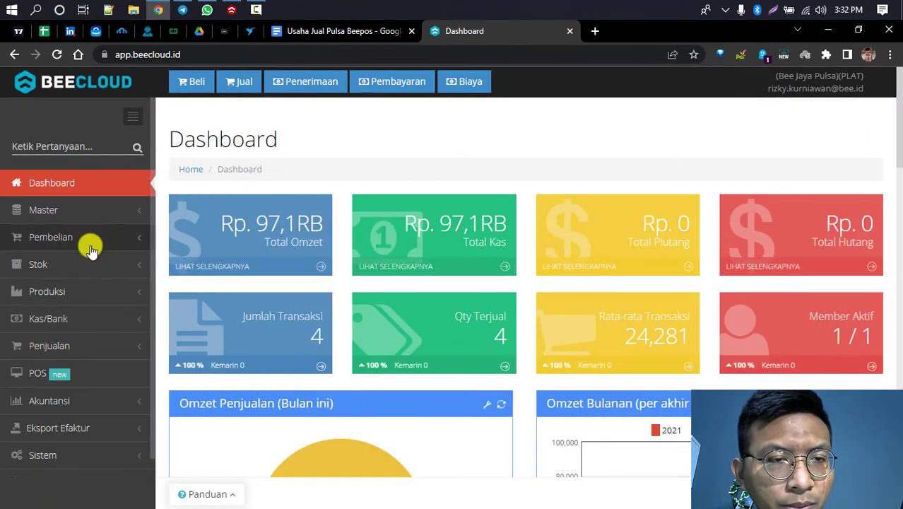
{"action": "left_click", "coordinate": [99, 240]}
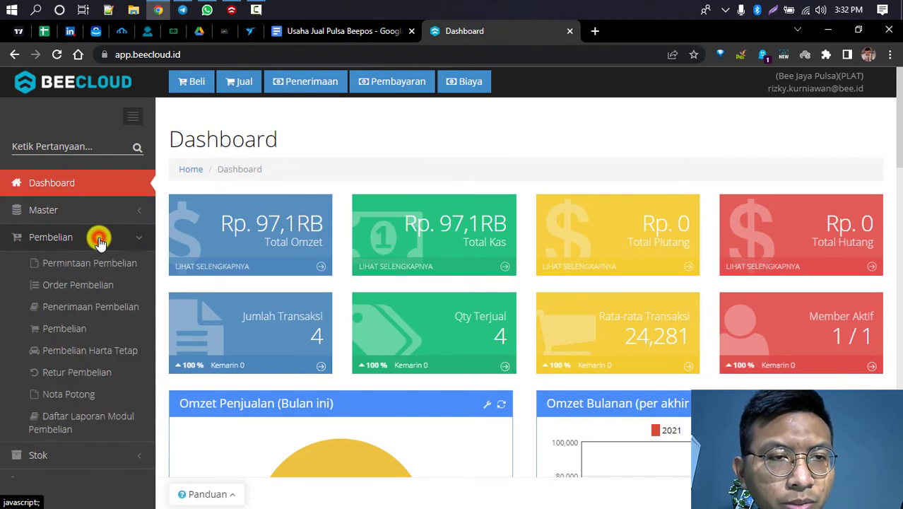
{"action": "scroll", "coordinate": [97, 237], "scroll_direction": "down", "scroll_amount": 2}
{"action": "left_click", "coordinate": [81, 209]}
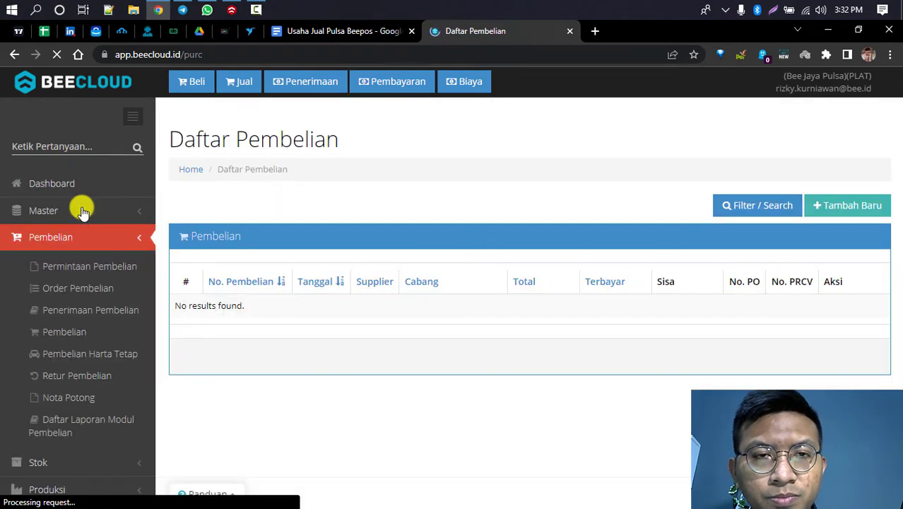
{"action": "left_click", "coordinate": [838, 213]}
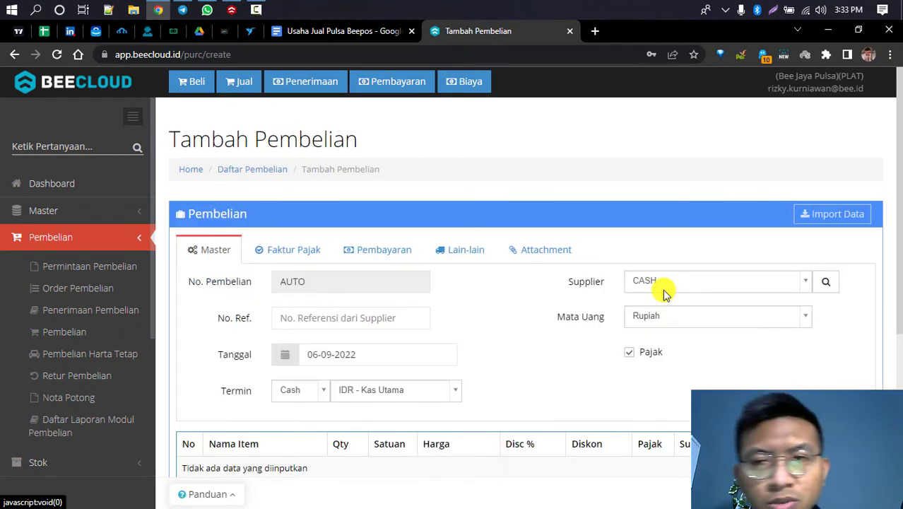
Add PT Pulsa Sejahtera as a new supplier and set the purchase to 14-day credit terms without tax
{"action": "left_click", "coordinate": [664, 293]}
{"action": "type", "text": "pt pu"}
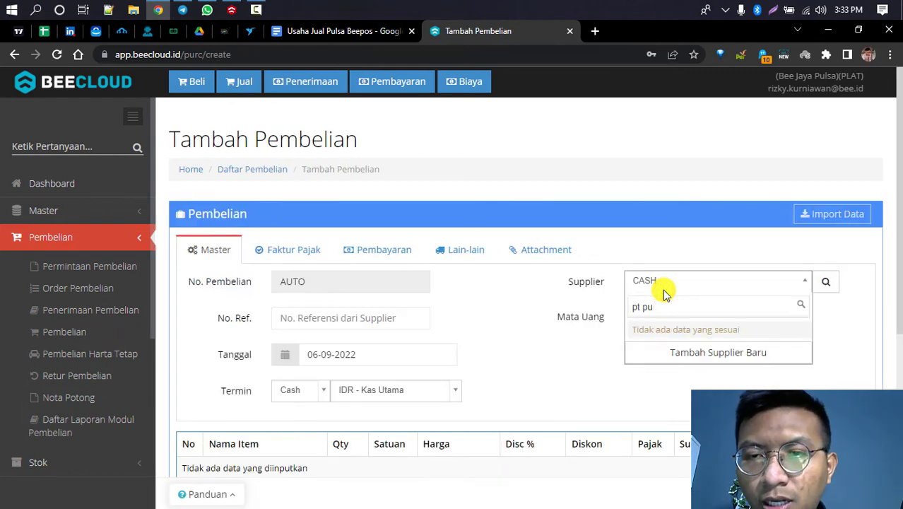
{"action": "left_click", "coordinate": [719, 351]}
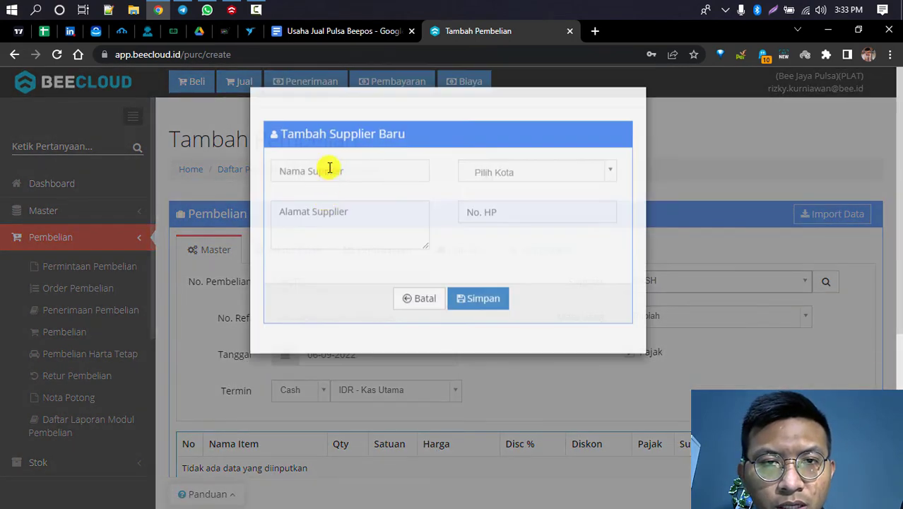
{"action": "left_click", "coordinate": [329, 171]}
{"action": "type", "text": "PT Pu"}
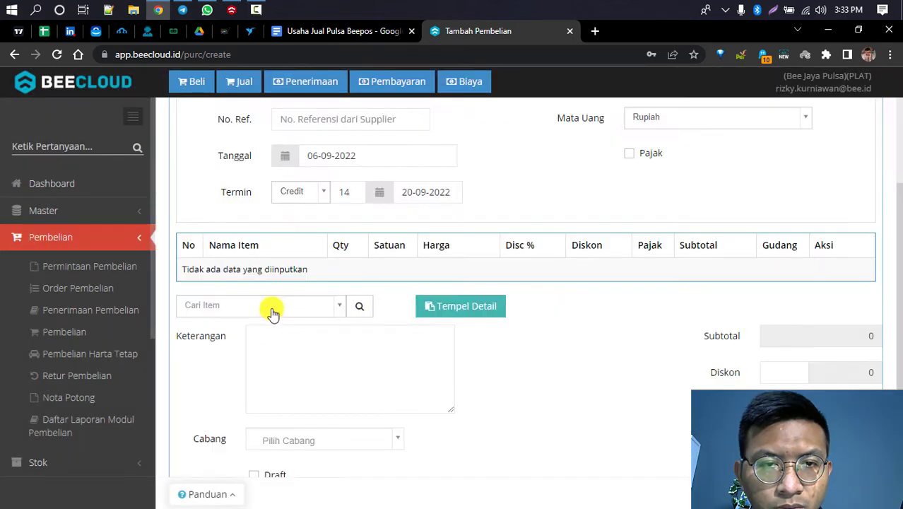
Add the items Deposit Indosat and Deposit Telkomsel to the purchase
{"action": "left_click", "coordinate": [272, 311]}
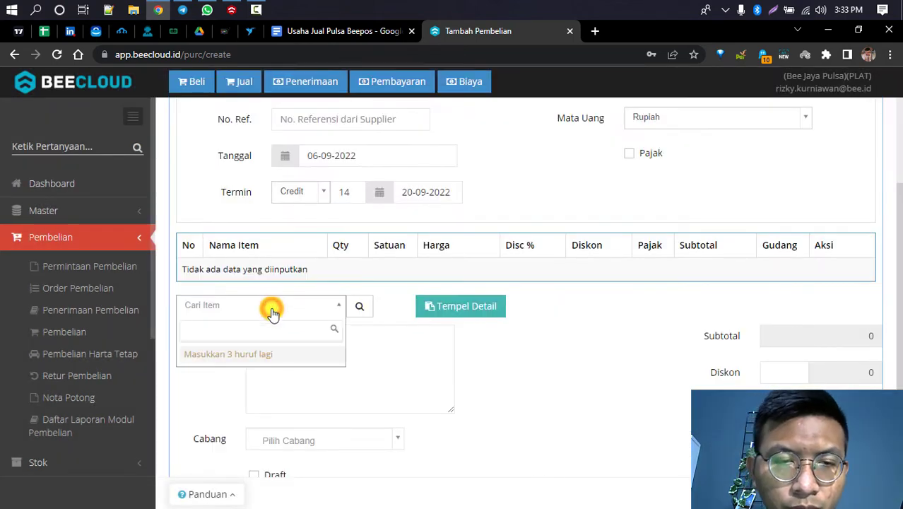
{"action": "key", "text": "Return"}
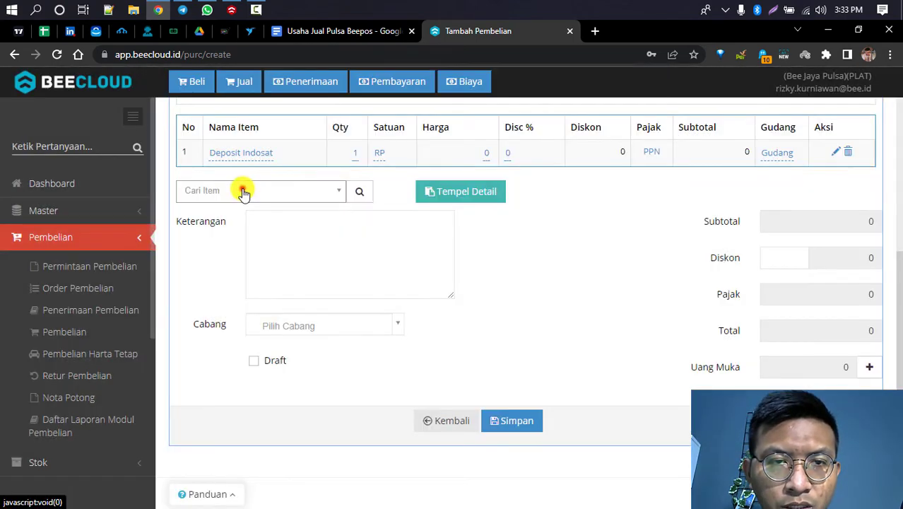
{"action": "left_click", "coordinate": [242, 191]}
{"action": "type", "text": "depo"}
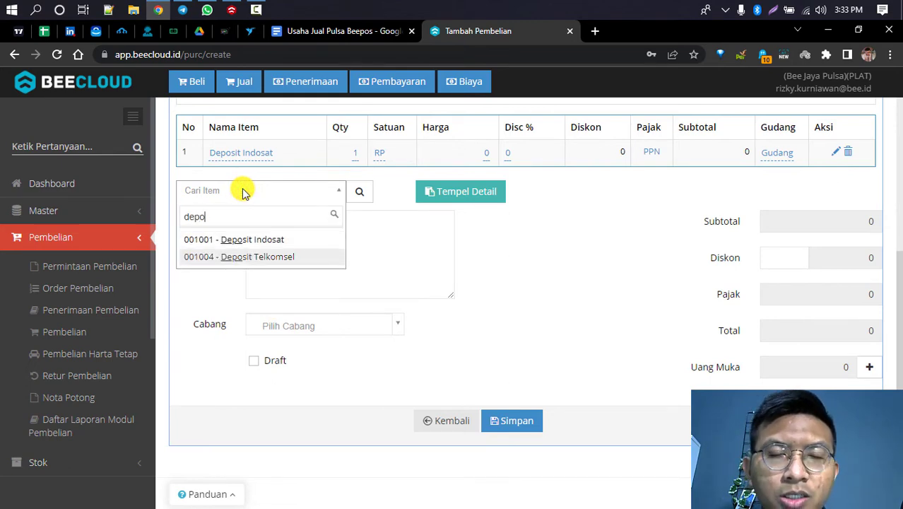
{"action": "key", "text": "Return"}
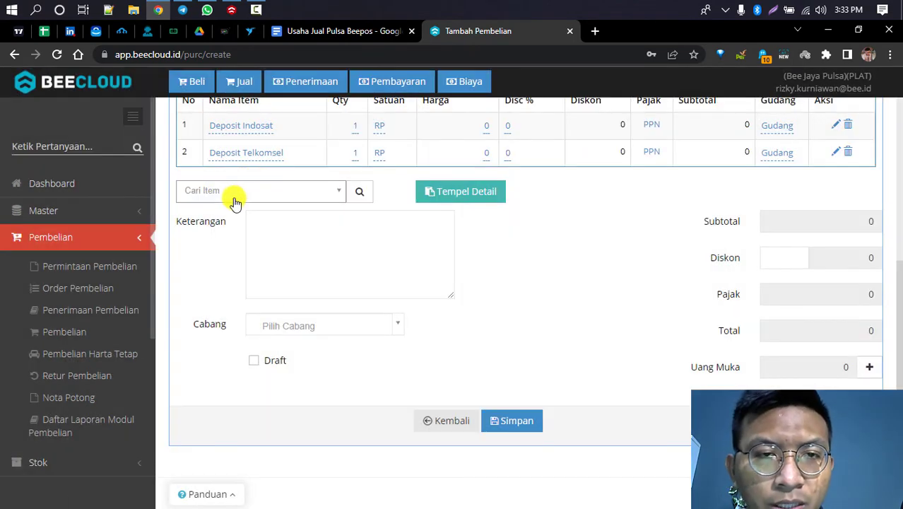
Set the purchase quantities to 500,000 for Deposit Indosat and 1,000,000 for Deposit Telkomsel
{"action": "scroll", "coordinate": [381, 191], "scroll_direction": "up", "scroll_amount": 1}
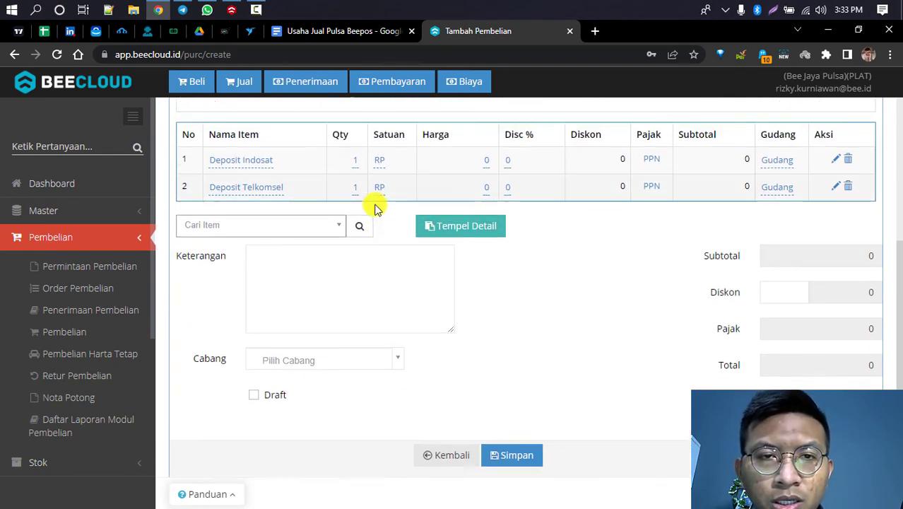
{"action": "scroll", "coordinate": [376, 206], "scroll_direction": "up", "scroll_amount": 2}
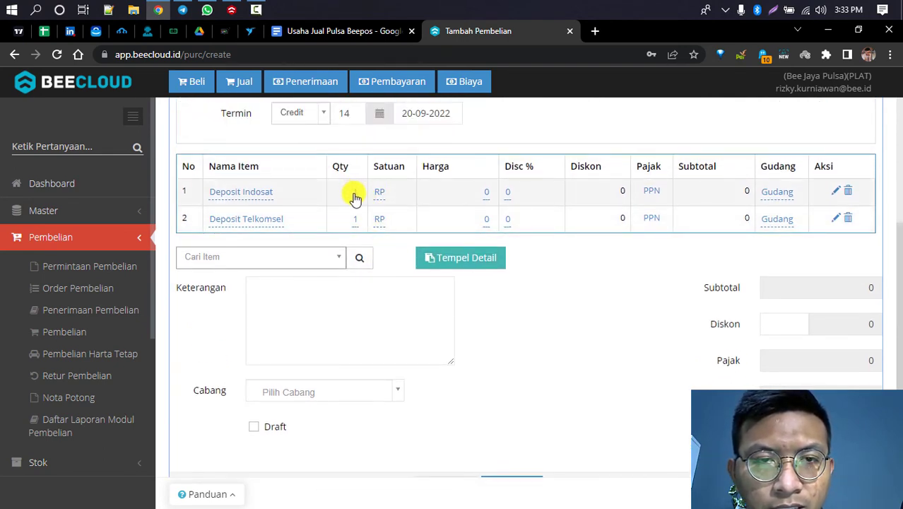
{"action": "left_click", "coordinate": [354, 195]}
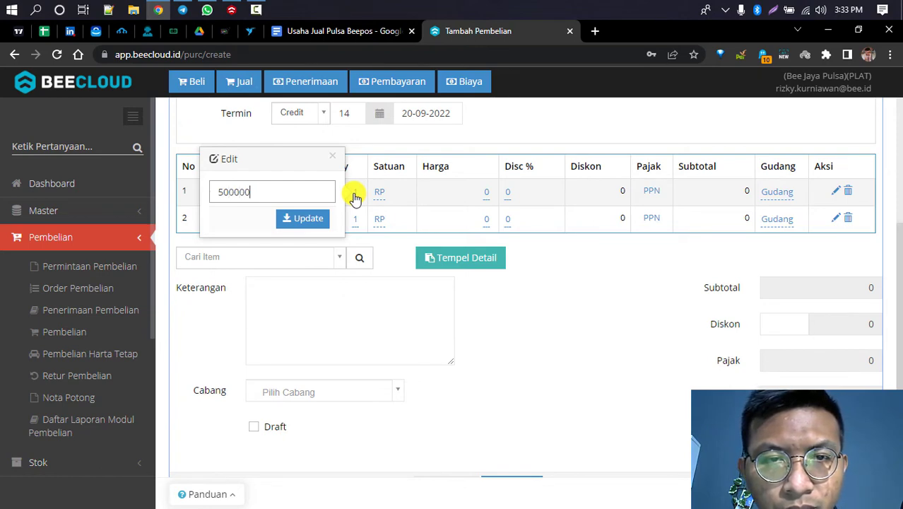
{"action": "key", "text": "Return"}
{"action": "scroll", "coordinate": [353, 192], "scroll_direction": "down", "scroll_amount": 5}
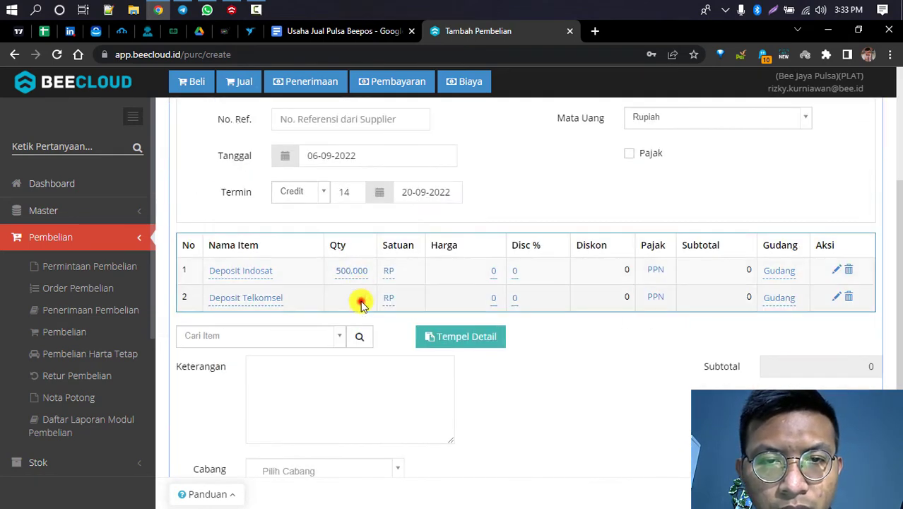
{"action": "left_click", "coordinate": [362, 303]}
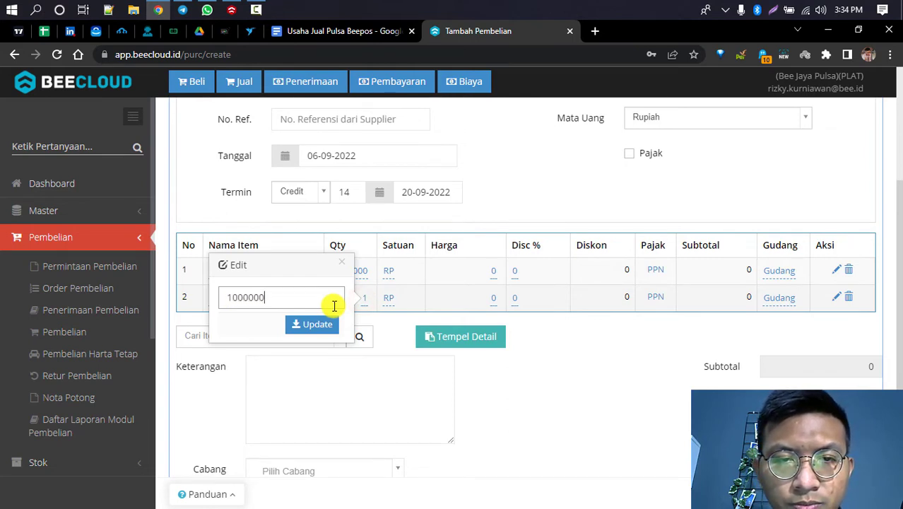
{"action": "key", "text": "Return"}
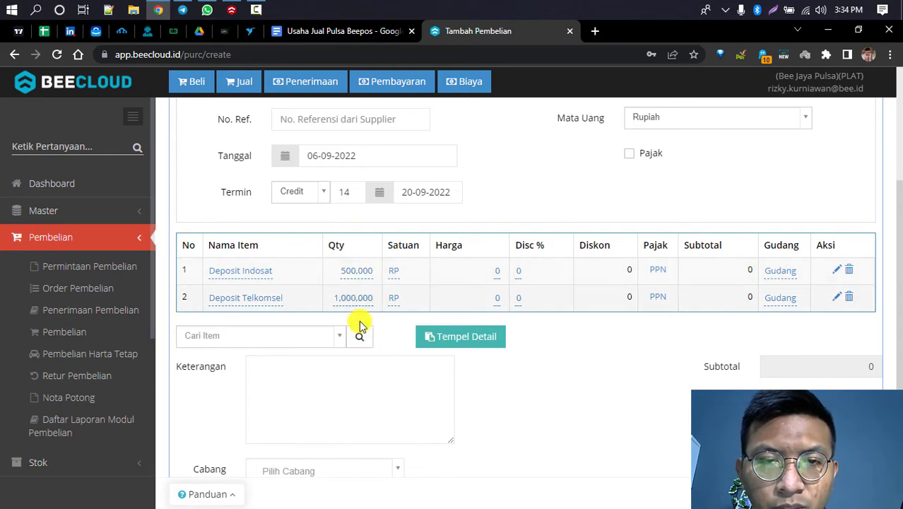
Set the unit price of Deposit Indosat to 1 in the purchase
{"action": "left_click", "coordinate": [497, 271]}
{"action": "type", "text": "1"}
{"action": "key", "text": "Return"}
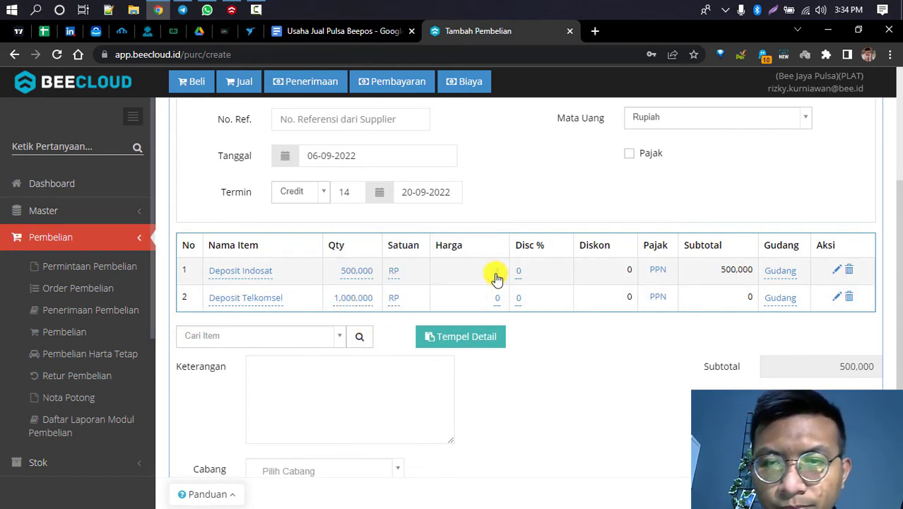
Set the unit price of Deposit Telkomsel to 1 and save the purchase
{"action": "left_click", "coordinate": [497, 298]}
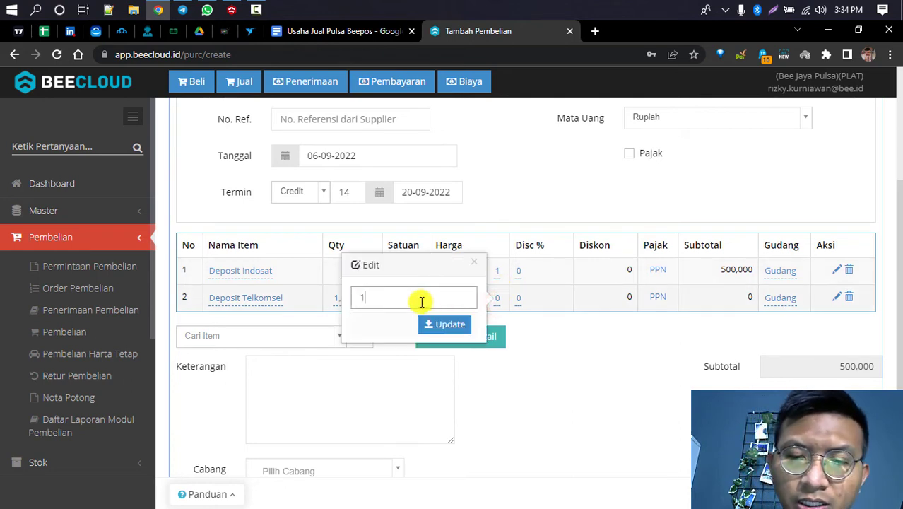
{"action": "key", "text": "Return"}
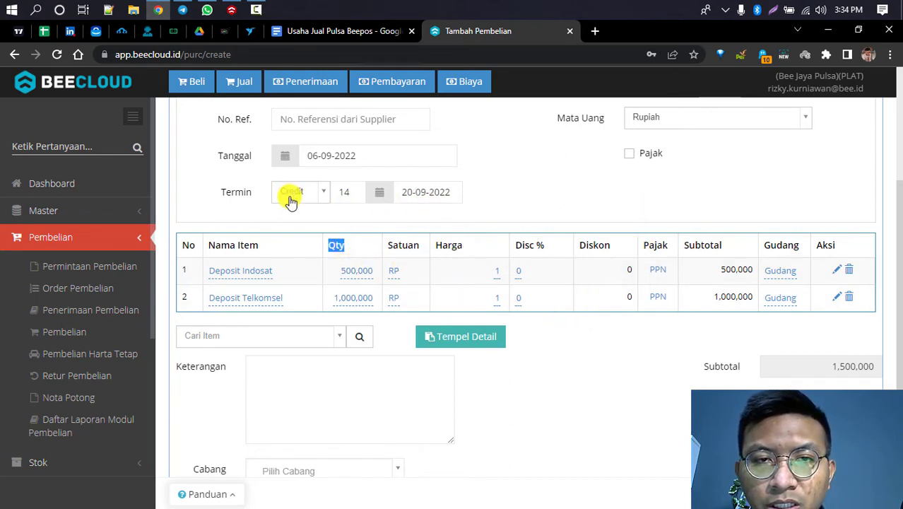
{"action": "scroll", "coordinate": [706, 344], "scroll_direction": "down", "scroll_amount": 2}
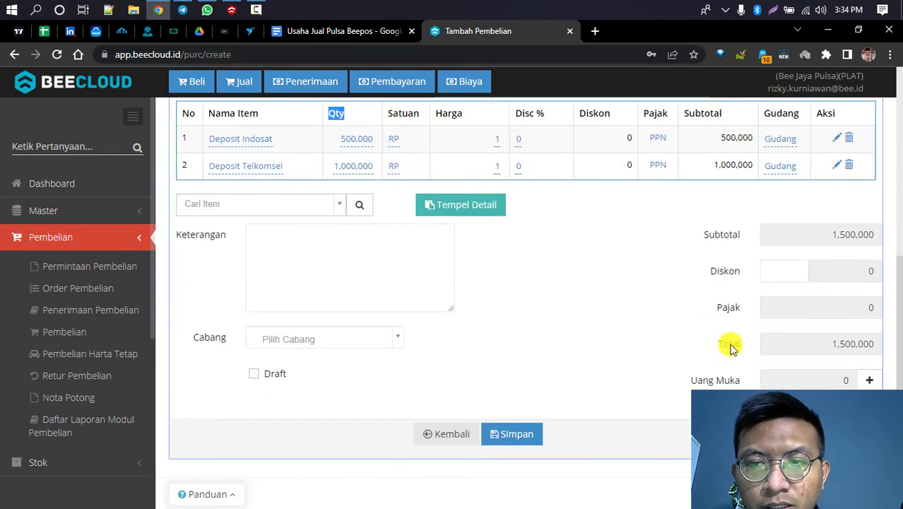
{"action": "scroll", "coordinate": [628, 382], "scroll_direction": "up", "scroll_amount": 1}
{"action": "scroll", "coordinate": [607, 396], "scroll_direction": "down", "scroll_amount": 1}
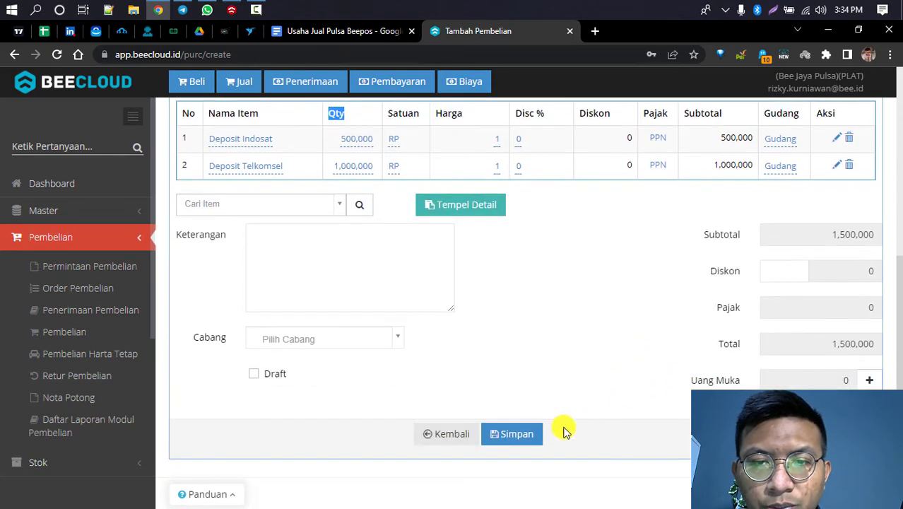
{"action": "left_click", "coordinate": [517, 434]}
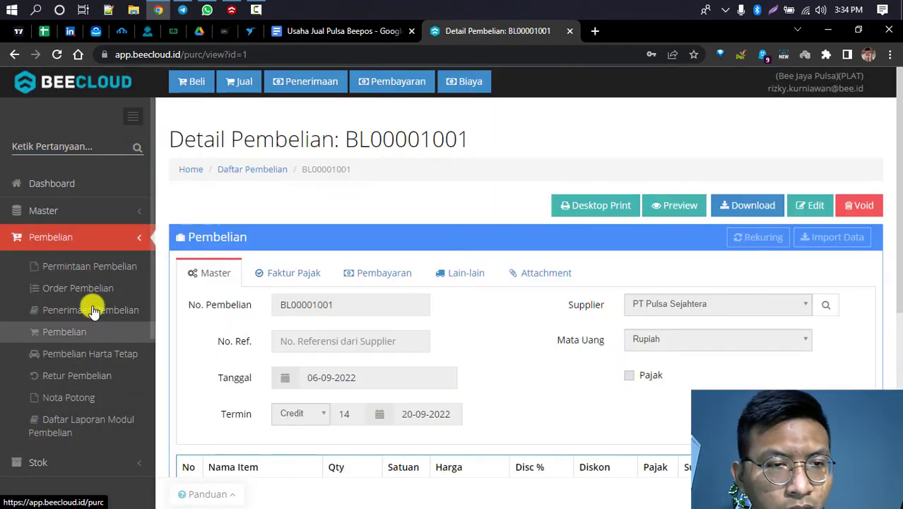
Open the stock card report (Laporan Kartu Stok) from the list of stock reports
{"action": "left_click", "coordinate": [94, 236]}
{"action": "left_click", "coordinate": [90, 244]}
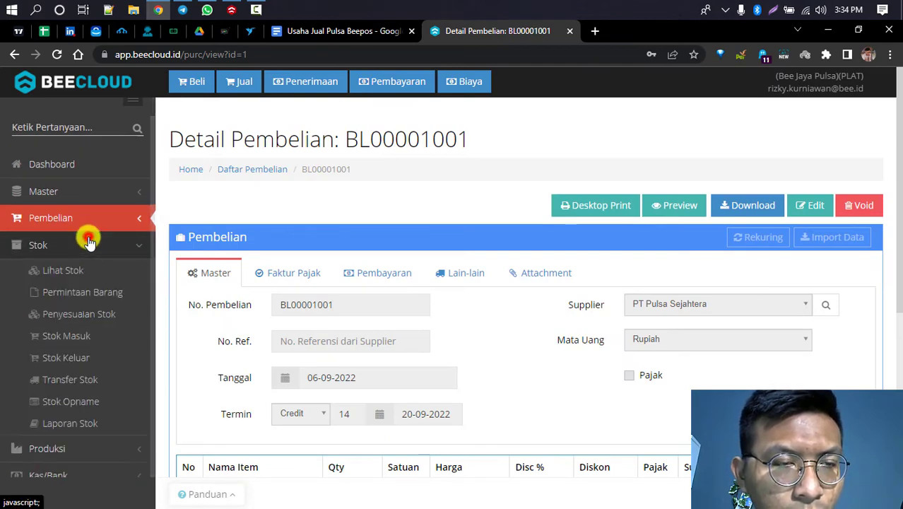
{"action": "scroll", "coordinate": [89, 238], "scroll_direction": "down", "scroll_amount": 2}
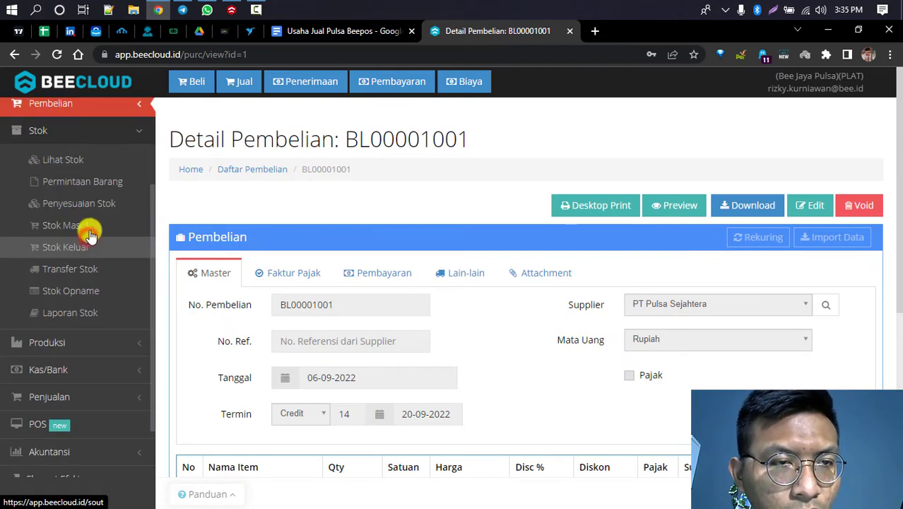
{"action": "left_click", "coordinate": [82, 317]}
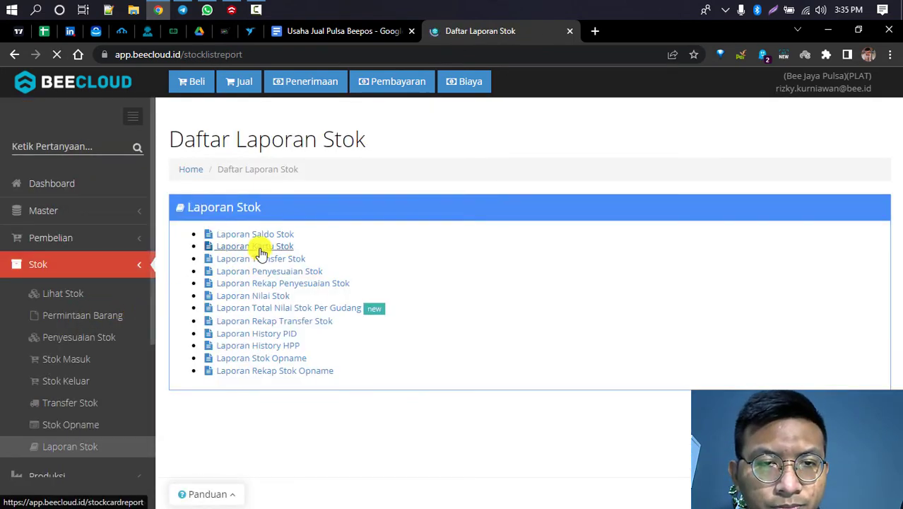
{"action": "left_click", "coordinate": [260, 249]}
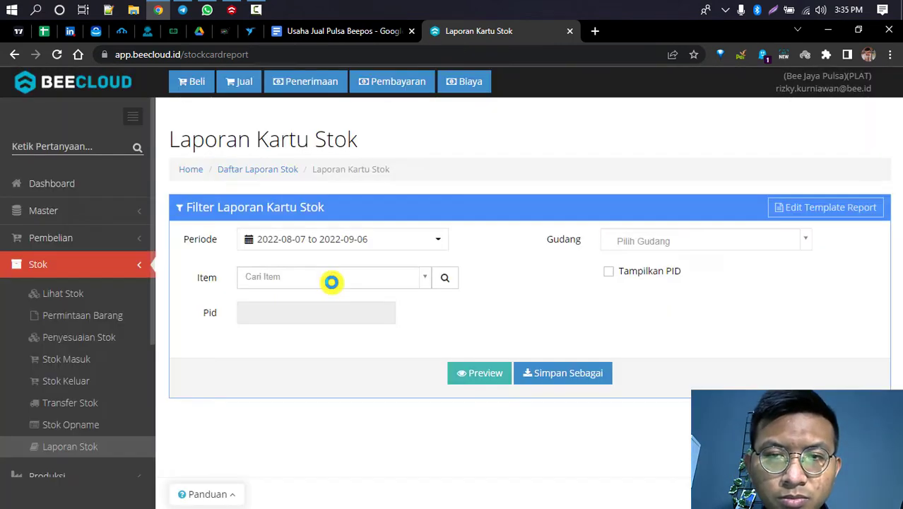
Preview the stock card for Deposit Telkomsel in the Gudang warehouse
{"action": "left_click", "coordinate": [331, 283]}
{"action": "type", "text": "de"}
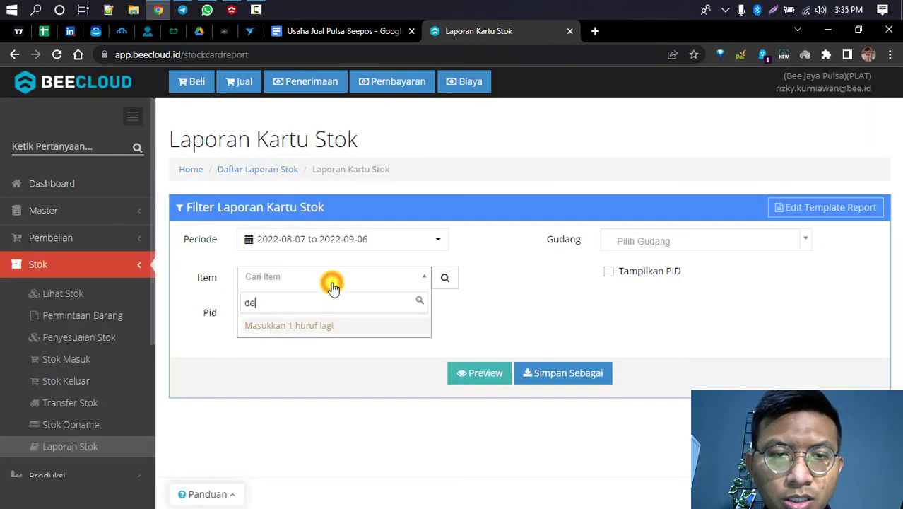
{"action": "key", "text": "Return"}
{"action": "left_click", "coordinate": [466, 372]}
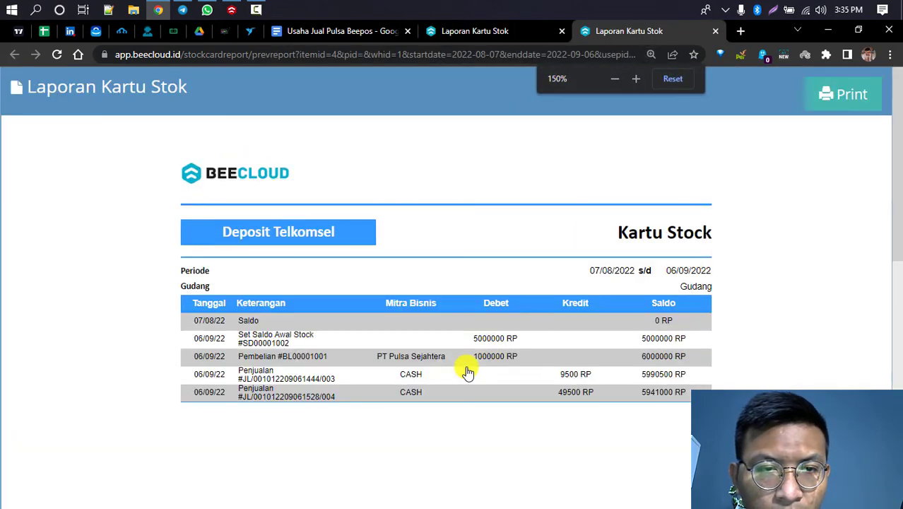
Examine the purchase from PT Pulsa Sejahtera, the cash sales and the running balance in the Deposit Telkomsel stock card
{"action": "scroll", "coordinate": [466, 370], "scroll_direction": "down", "scroll_amount": 1}
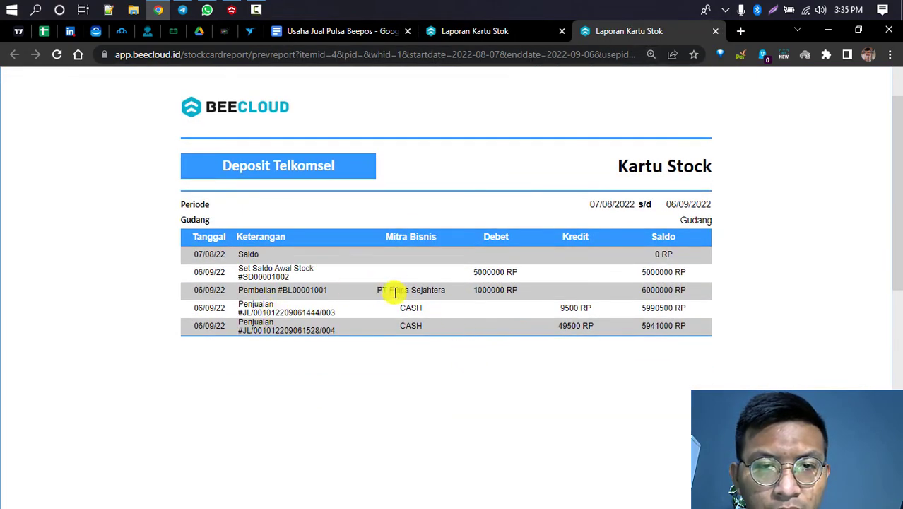
{"action": "left_click_drag", "start_coordinate": [510, 286], "coordinate": [511, 288]}
{"action": "left_click_drag", "start_coordinate": [638, 289], "coordinate": [684, 290]}
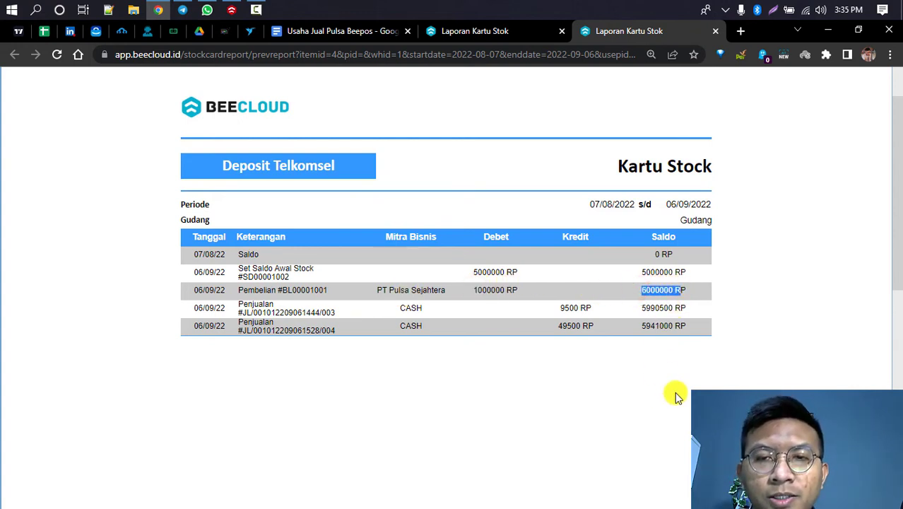
{"action": "left_click_drag", "start_coordinate": [553, 305], "coordinate": [595, 326]}
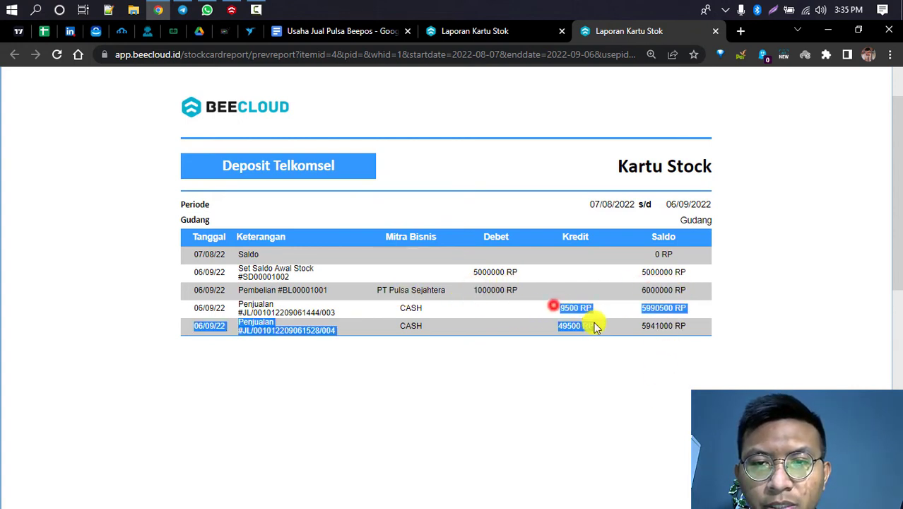
{"action": "left_click", "coordinate": [621, 348]}
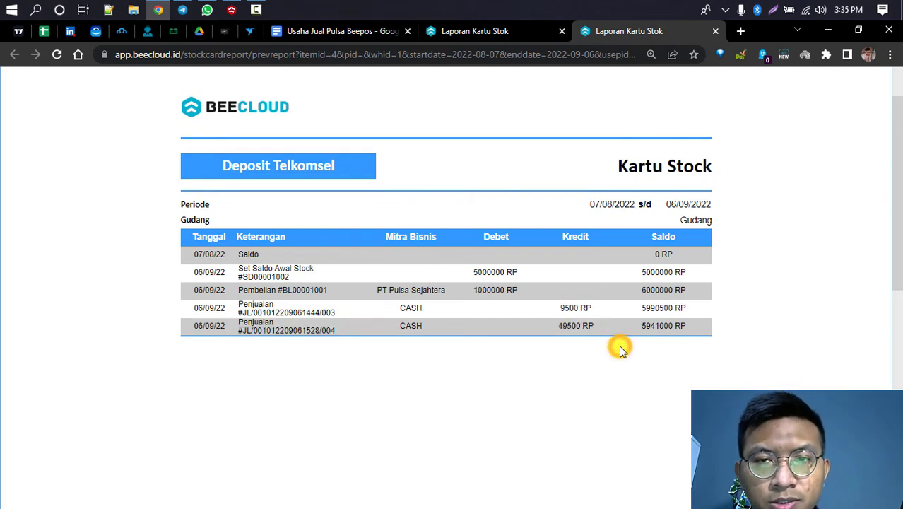
{"action": "key", "text": "ctrl+minus"}
{"action": "key", "text": "ctrl+minus"}
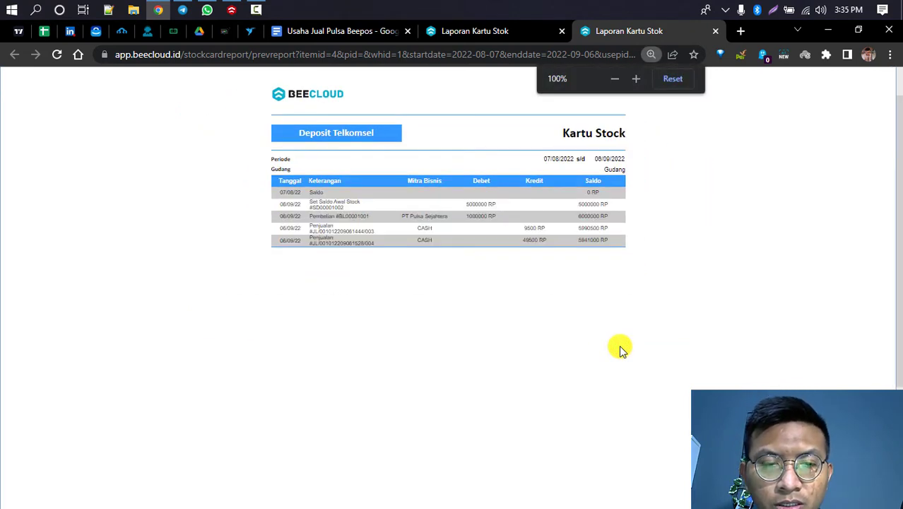
{"action": "key", "text": "ctrl+plus"}
{"action": "key", "text": "ctrl+plus"}
{"action": "left_click_drag", "start_coordinate": [608, 285], "coordinate": [645, 282]}
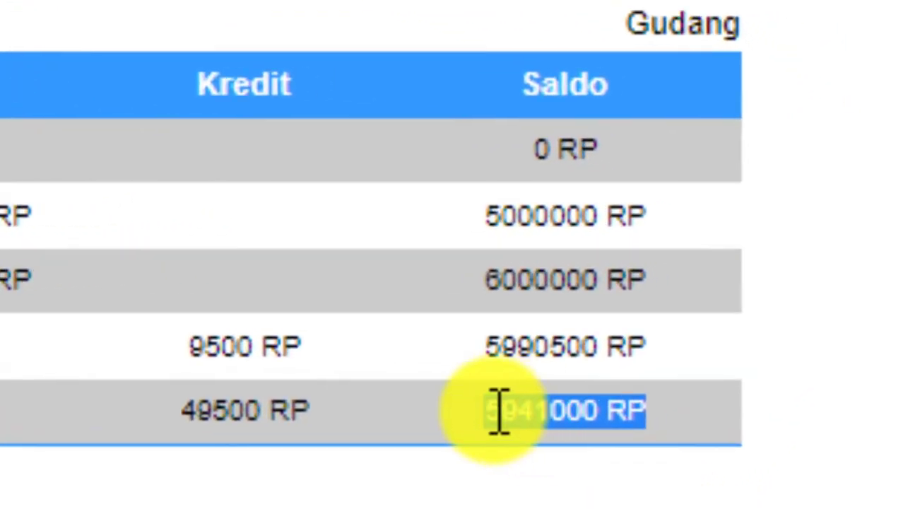
{"action": "left_click_drag", "start_coordinate": [483, 412], "coordinate": [613, 462]}
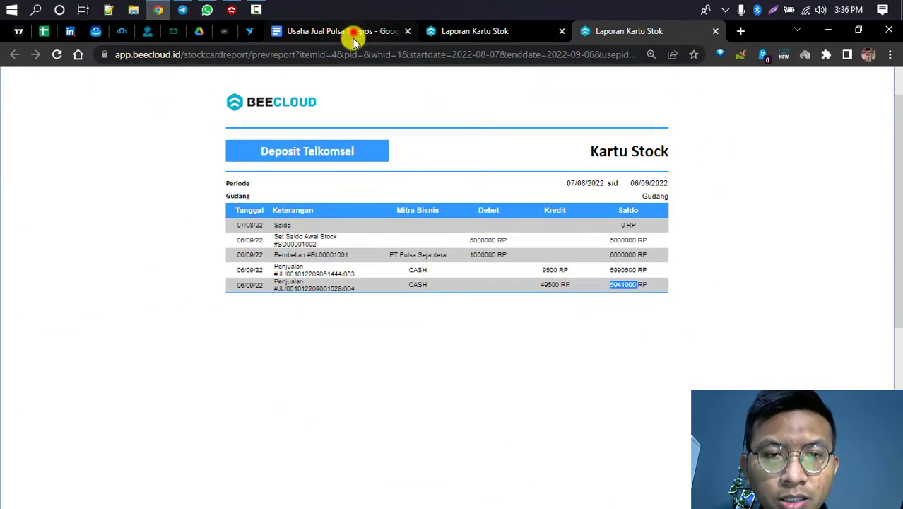
Switch to the Google Docs story and review the planned credit sales in point 3 with their prices and salespeople
{"action": "left_click", "coordinate": [353, 32]}
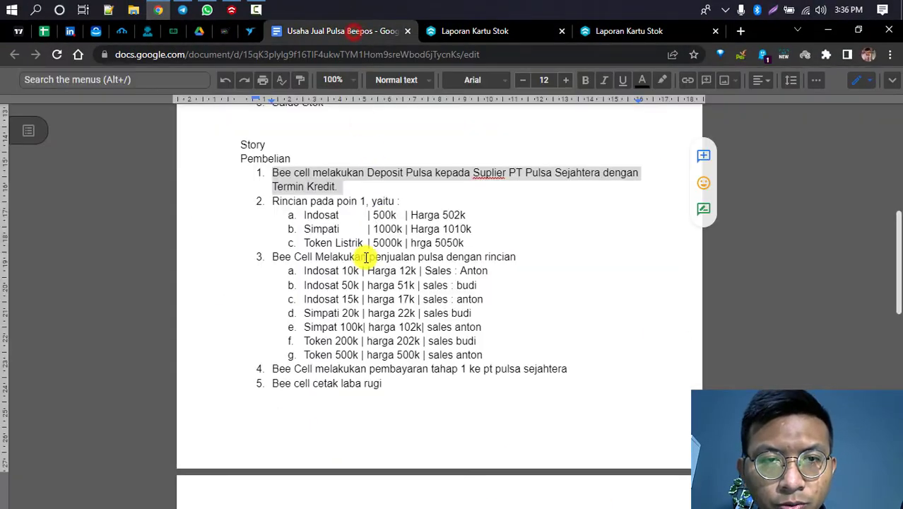
{"action": "left_click_drag", "start_coordinate": [270, 258], "coordinate": [486, 354]}
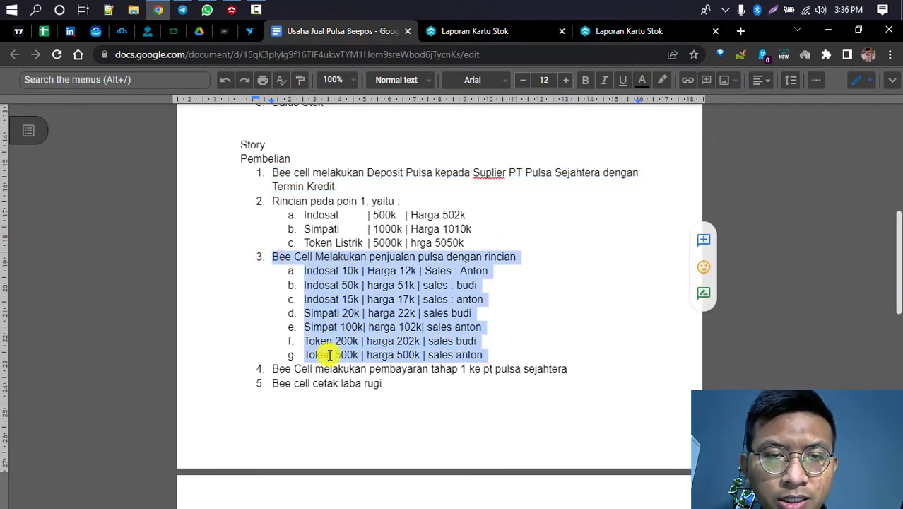
{"action": "left_click_drag", "start_coordinate": [304, 271], "coordinate": [456, 299]}
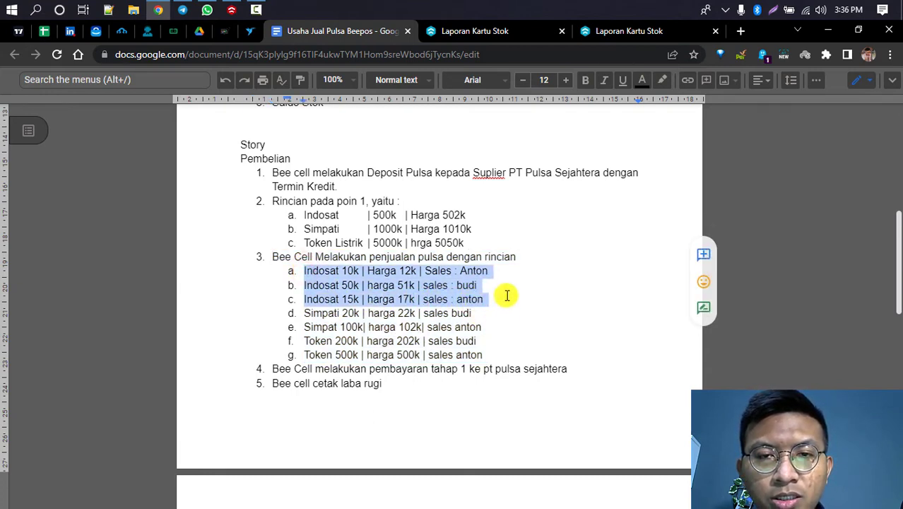
{"action": "left_click", "coordinate": [489, 306]}
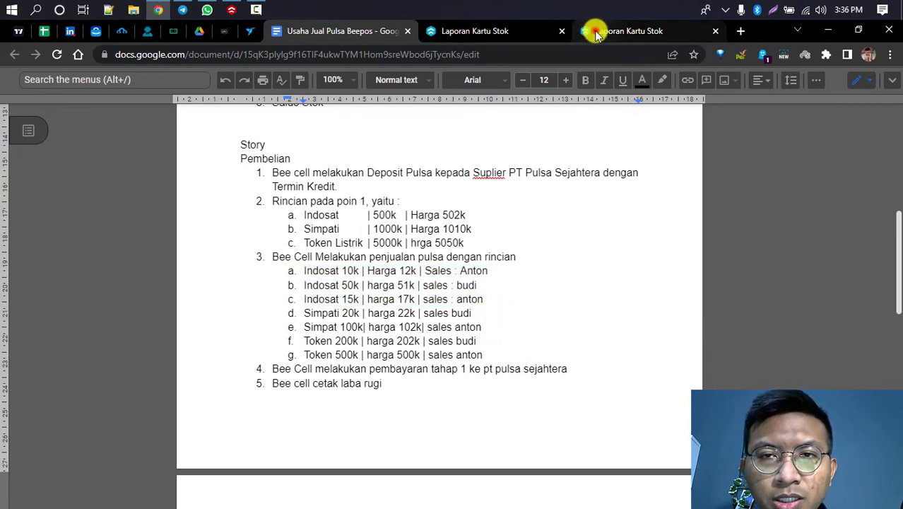
Close the stock card preview in Beecloud and return the page zoom to 100%
{"action": "left_click", "coordinate": [595, 34]}
{"action": "left_click", "coordinate": [465, 28]}
{"action": "left_click", "coordinate": [611, 35]}
{"action": "key", "text": "ctrl+w"}
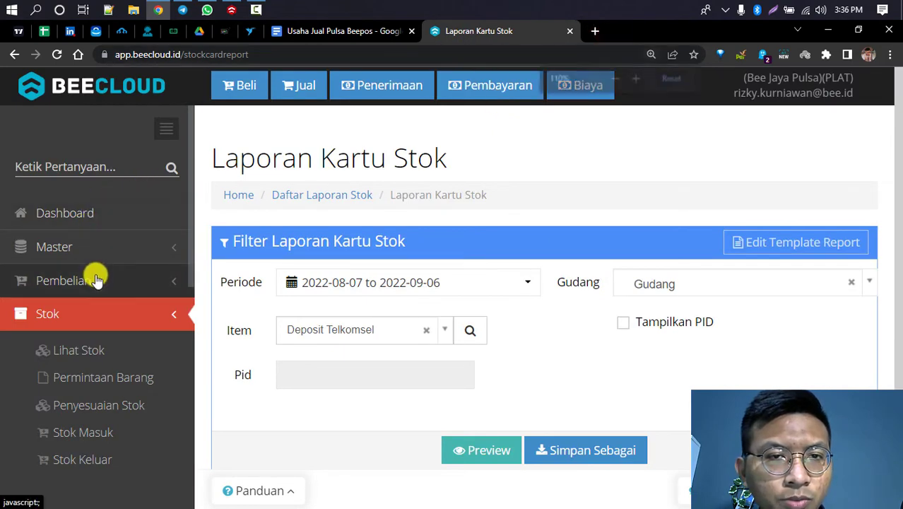
{"action": "key", "text": "ctrl+minus"}
{"action": "key", "text": "ctrl+minus"}
Add the two salespeople named in the story to Beecloud's sales master list
{"action": "left_click", "coordinate": [62, 212]}
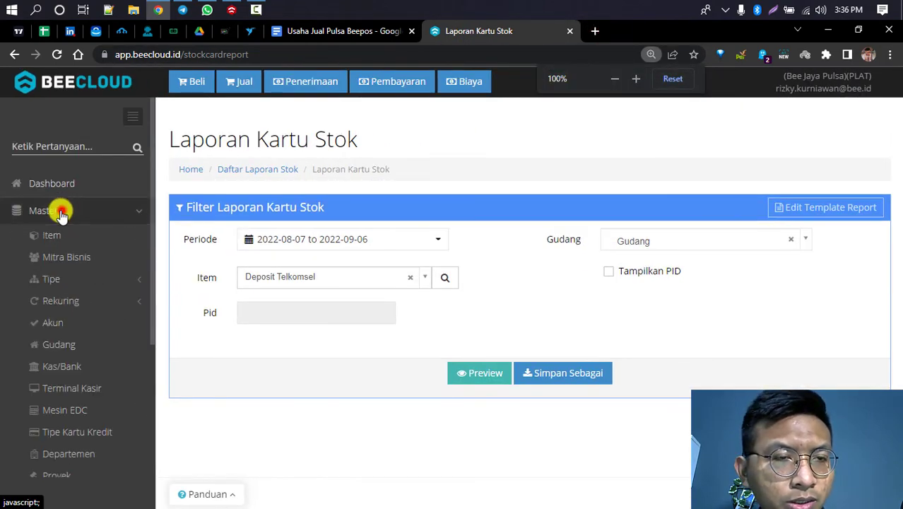
{"action": "scroll", "coordinate": [62, 214], "scroll_direction": "down", "scroll_amount": 5}
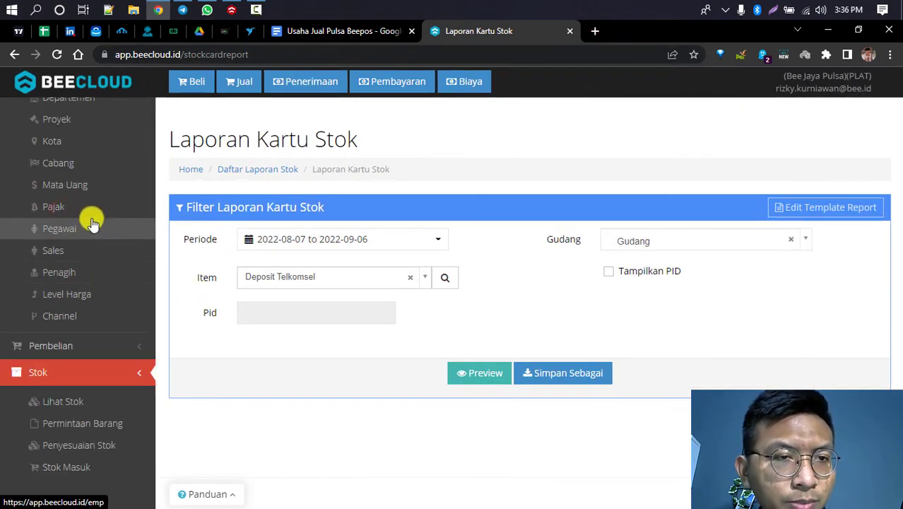
{"action": "left_click", "coordinate": [76, 252]}
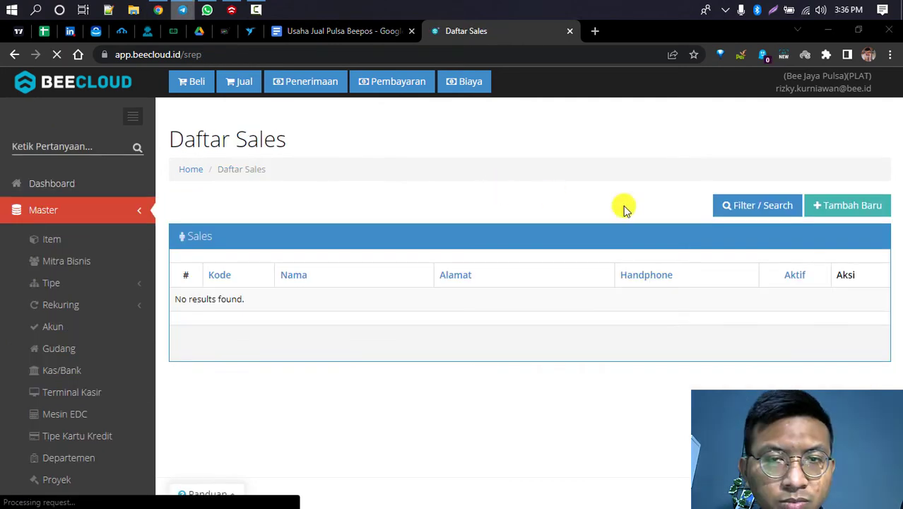
{"action": "left_click", "coordinate": [867, 207]}
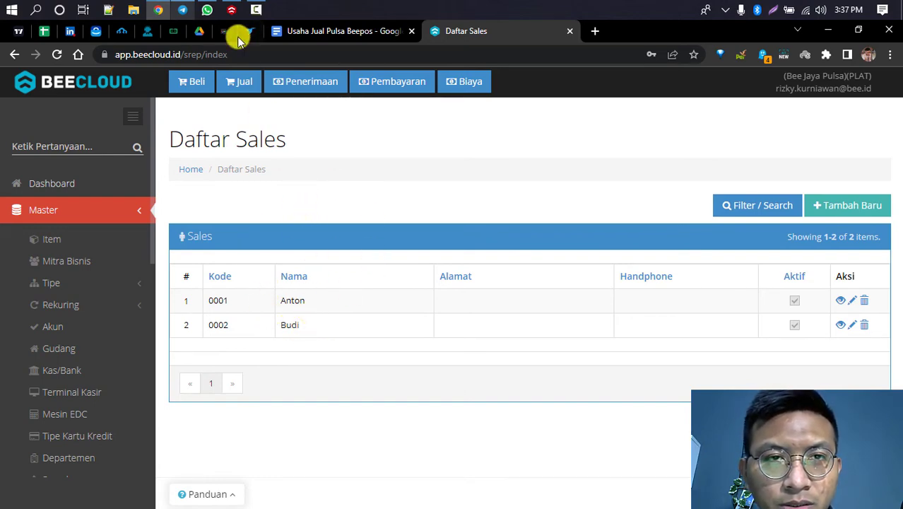
Switch to Beepos and update its data from Beecloud
{"action": "left_click", "coordinate": [295, 34]}
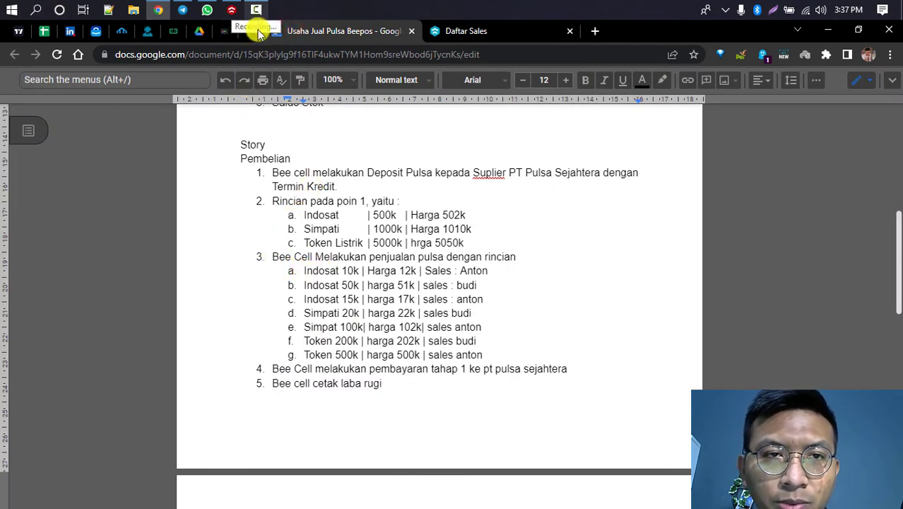
{"action": "left_click", "coordinate": [231, 10]}
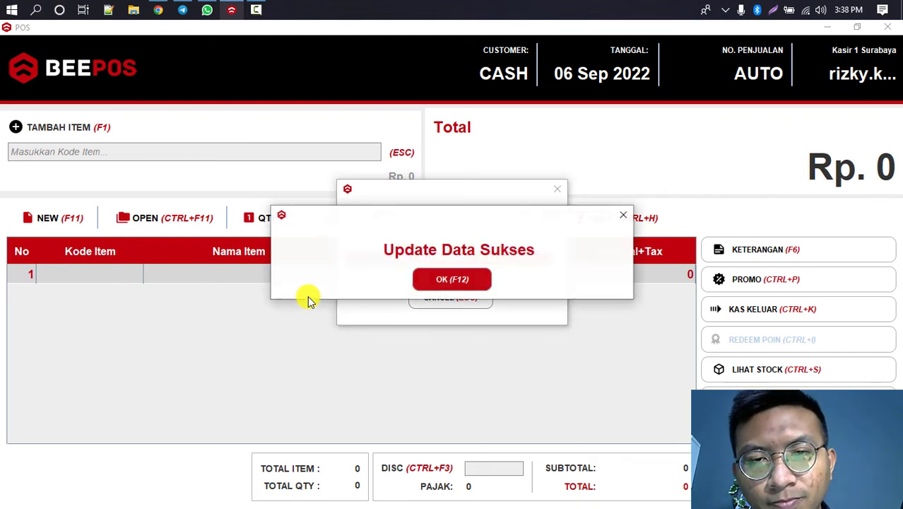
{"action": "key", "text": "F12"}
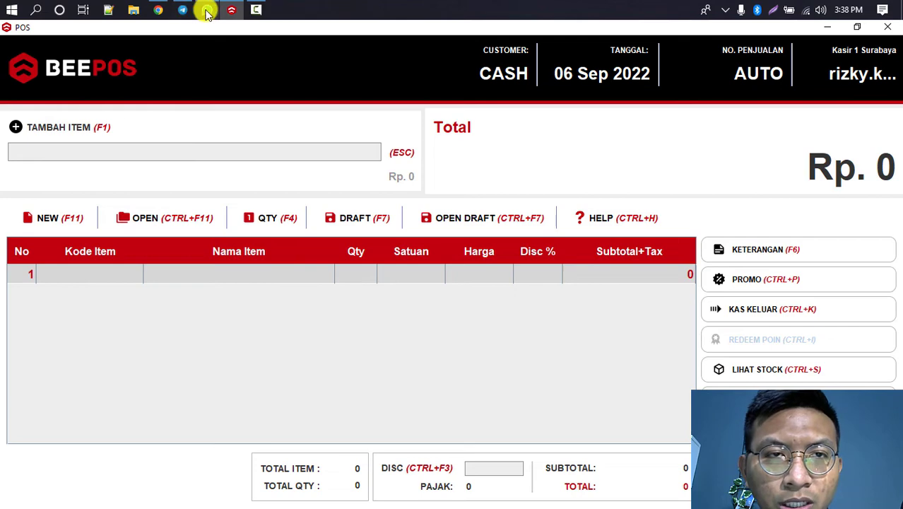
Check the planned sales in the story document, then add Indosat 15k and Indosat 10k to the Beepos sale
{"action": "left_click", "coordinate": [159, 10]}
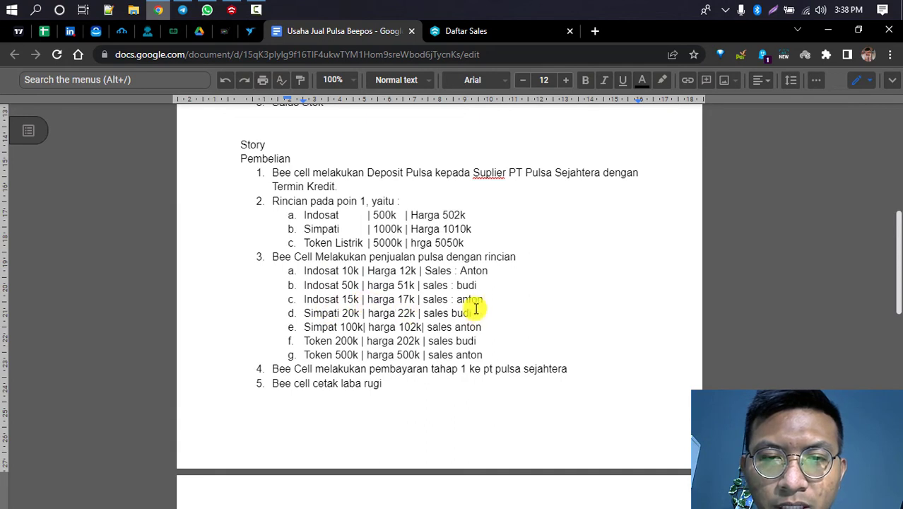
{"action": "left_click", "coordinate": [232, 10]}
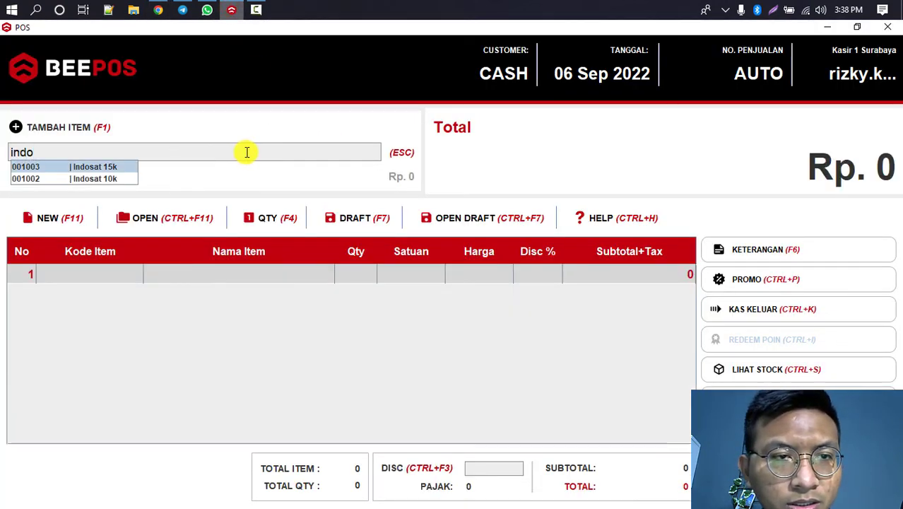
{"action": "key", "text": "Return"}
{"action": "type", "text": "indo"}
{"action": "key", "text": "Down"}
{"action": "key", "text": "Return"}
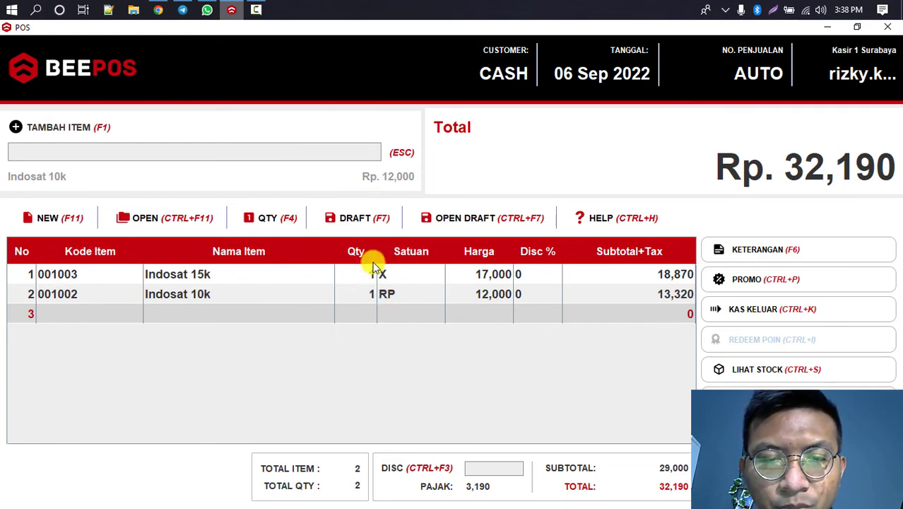
{"action": "left_click", "coordinate": [394, 293]}
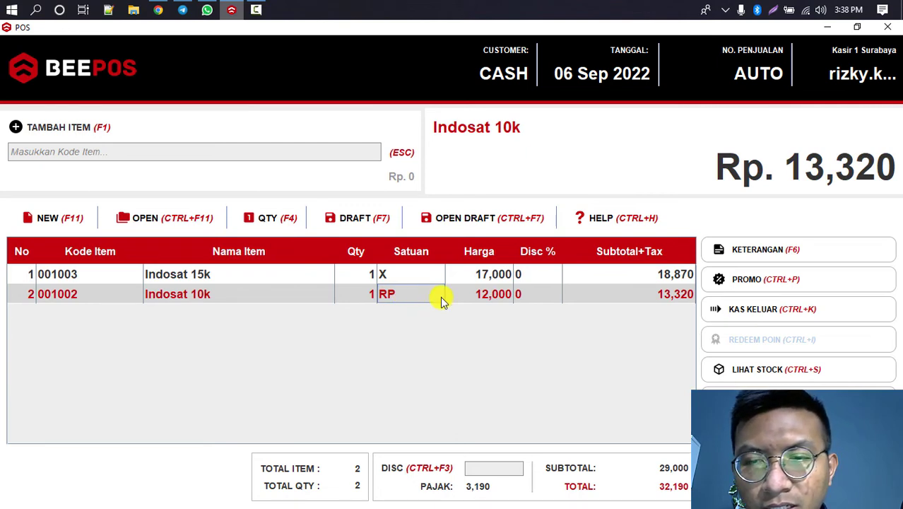
{"action": "left_click", "coordinate": [444, 345]}
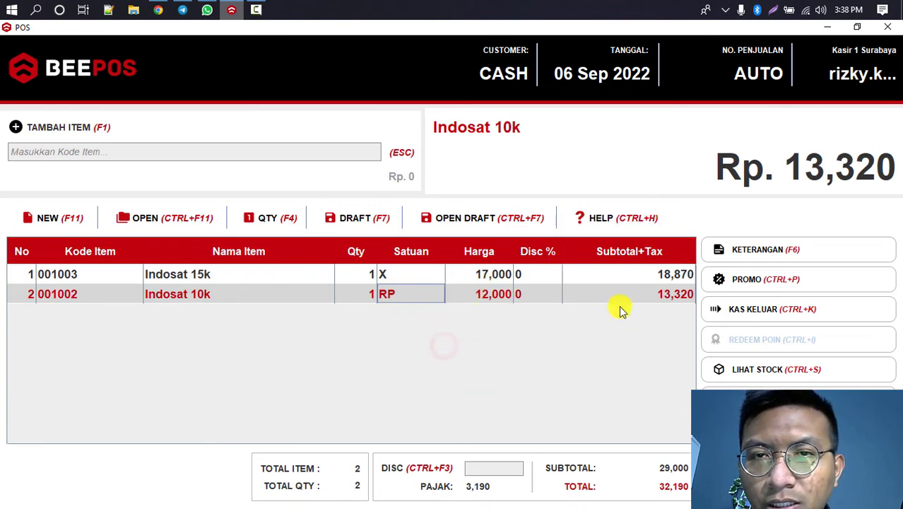
Open the salesman feature for the current sale and page through its activation tutorial to the end
{"action": "scroll", "coordinate": [798, 310], "scroll_direction": "up", "scroll_amount": 3}
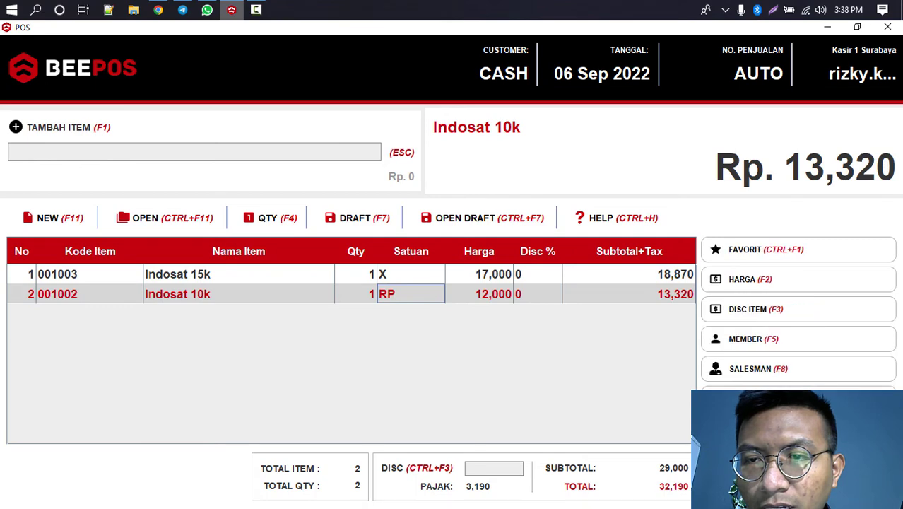
{"action": "left_click", "coordinate": [760, 366]}
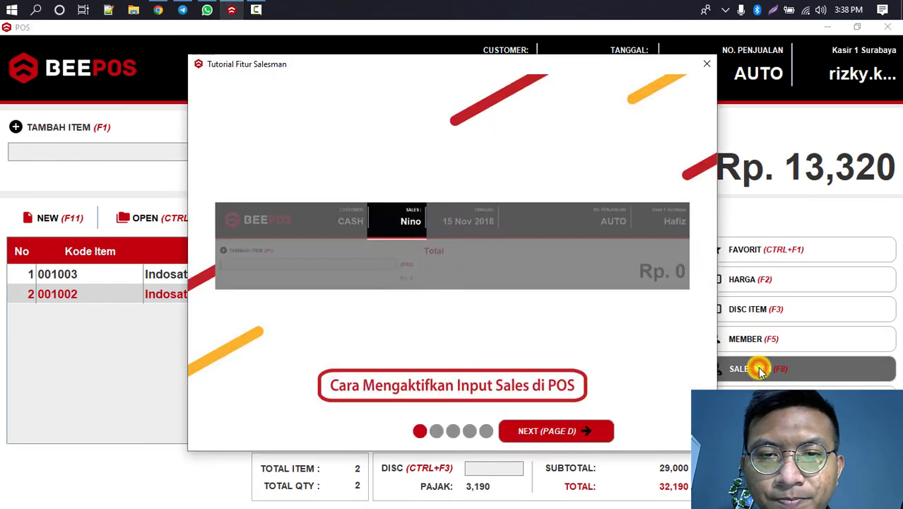
{"action": "left_click", "coordinate": [594, 432]}
{"action": "left_click", "coordinate": [594, 432]}
{"action": "left_click", "coordinate": [594, 432]}
{"action": "left_click", "coordinate": [593, 434]}
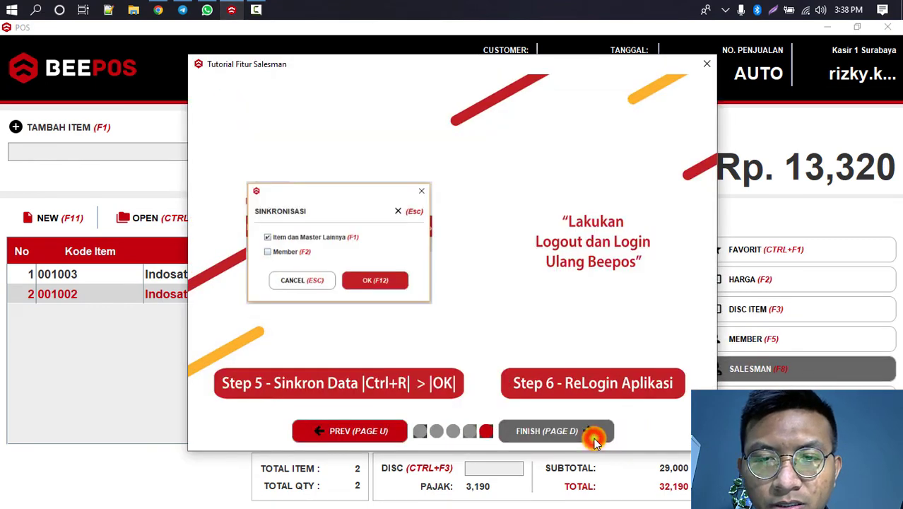
{"action": "left_click", "coordinate": [594, 432]}
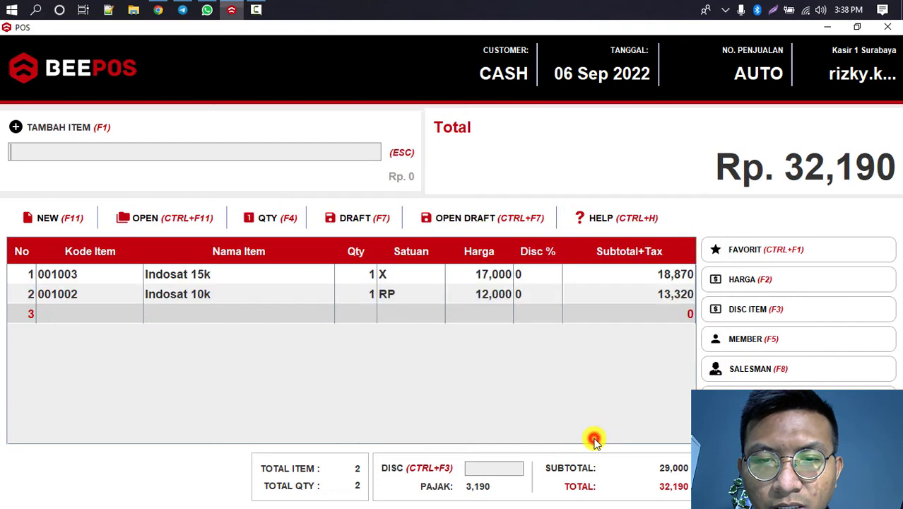
Reopen the salesman feature tutorial and read its steps for activating sales input in POS
{"action": "left_click", "coordinate": [765, 366]}
{"action": "left_click", "coordinate": [580, 431]}
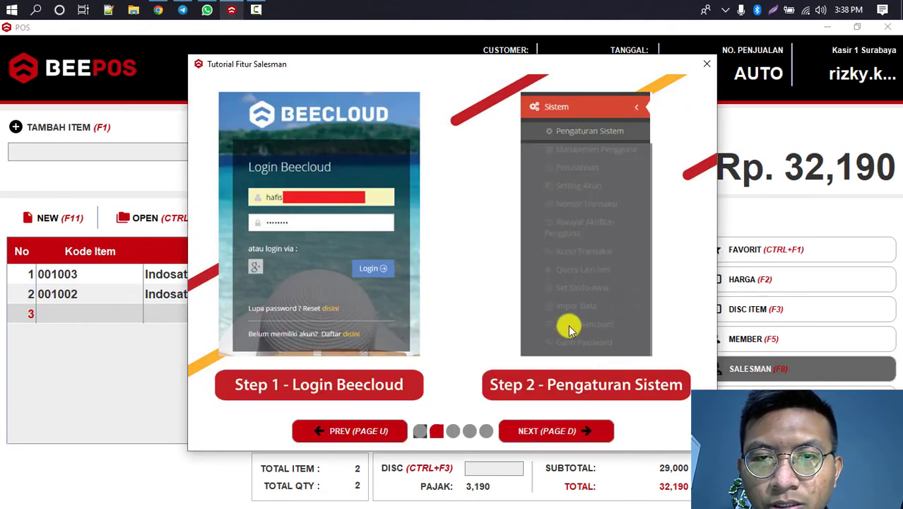
{"action": "left_click", "coordinate": [574, 430]}
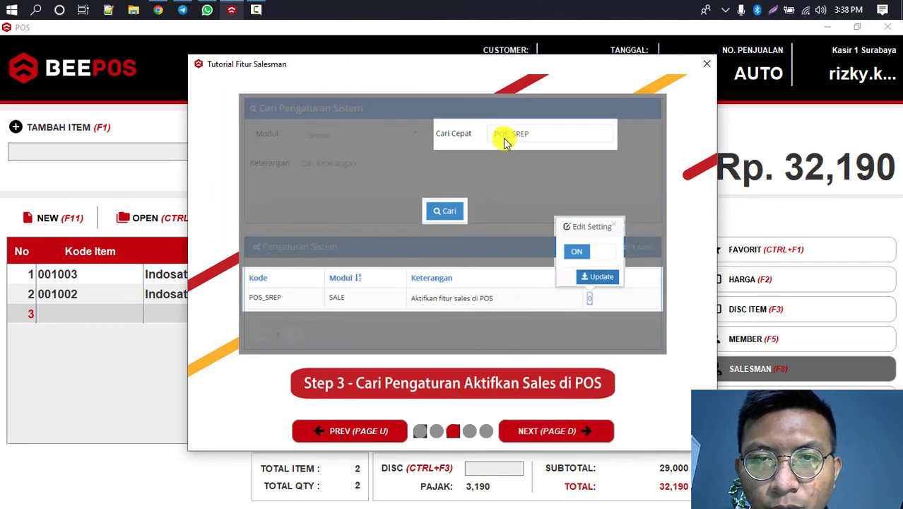
{"action": "left_click", "coordinate": [548, 431]}
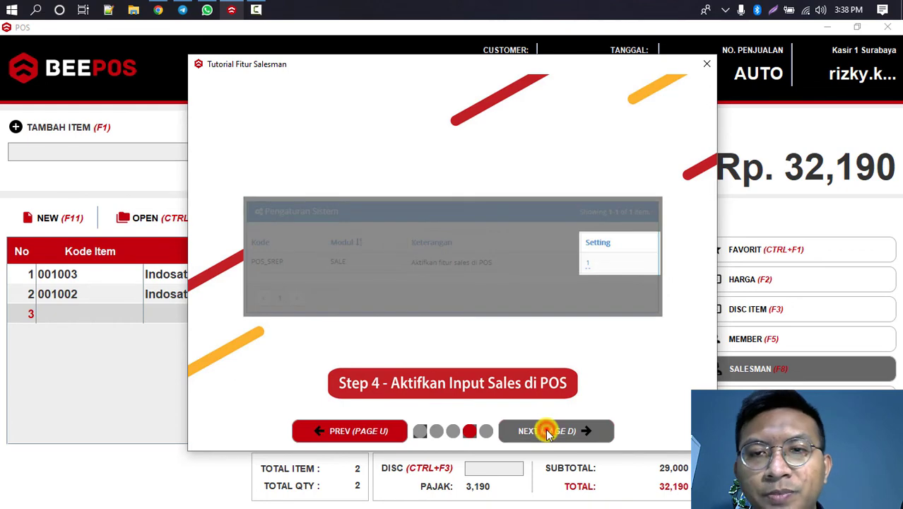
{"action": "left_click", "coordinate": [547, 431]}
Switch to Beecloud's system settings list and search it for the code pos_srep
{"action": "left_click", "coordinate": [242, 9]}
{"action": "left_click", "coordinate": [625, 239]}
{"action": "type", "text": "pos_"}
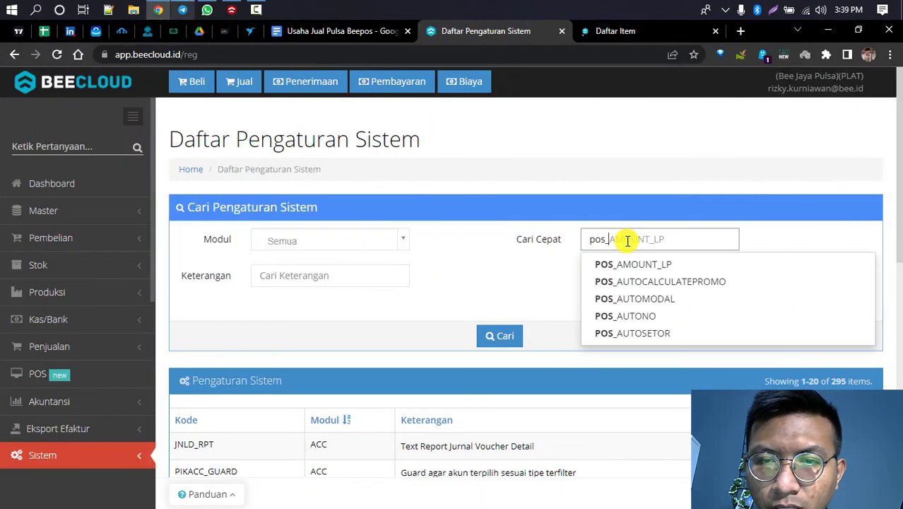
{"action": "type", "text": "s"}
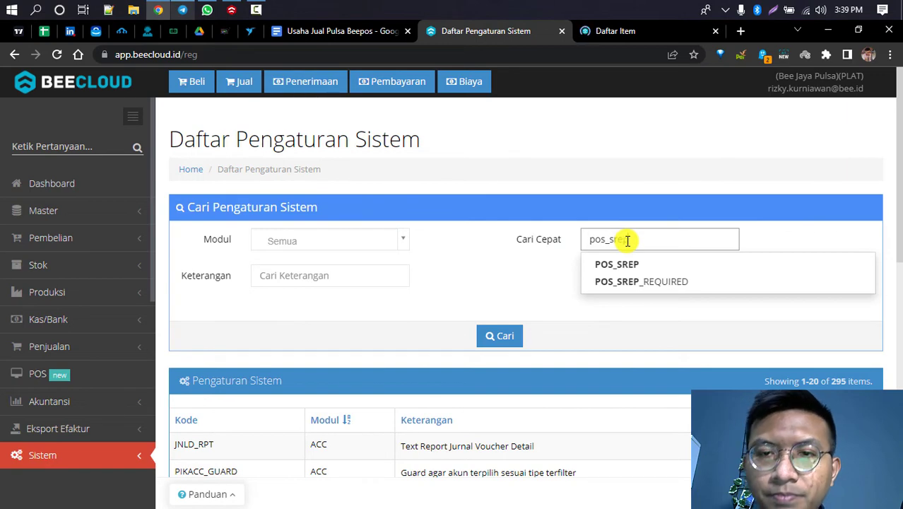
{"action": "type", "text": "rep"}
{"action": "key", "text": "Return"}
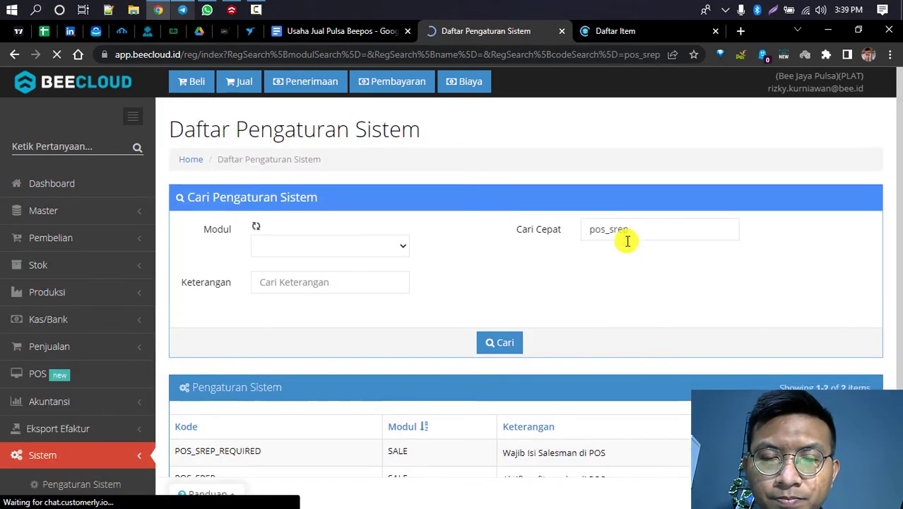
{"action": "scroll", "coordinate": [729, 374], "scroll_direction": "down", "scroll_amount": 2}
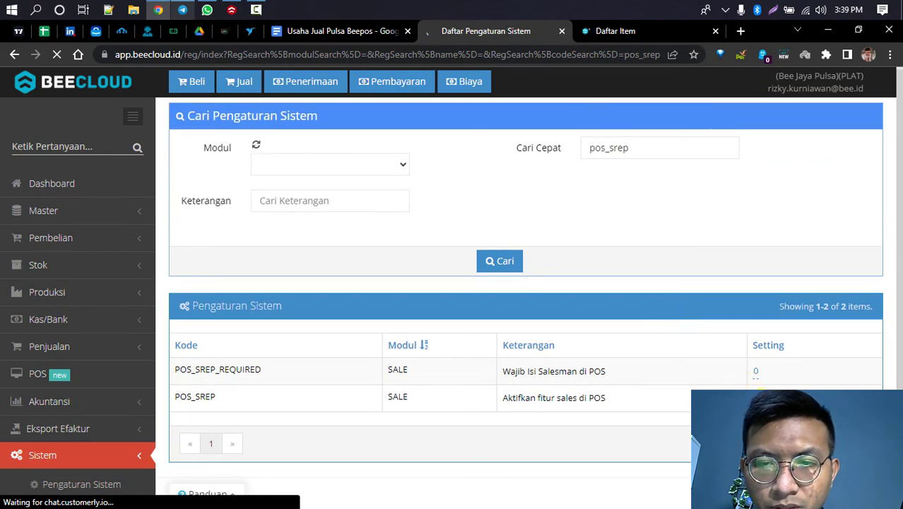